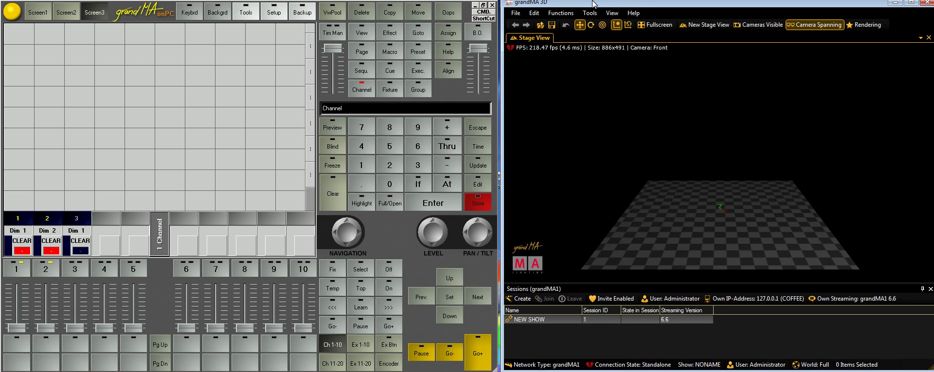
Step: Align the grandMA 3D window beside the console, load the NEW SHOW file from the internal drive, and decline loading the last show
left_click_drag(642, 4, 636, 5)
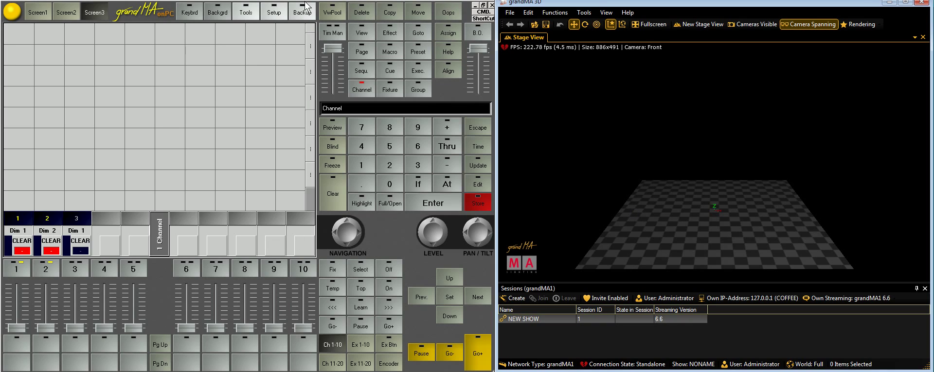
left_click(310, 18)
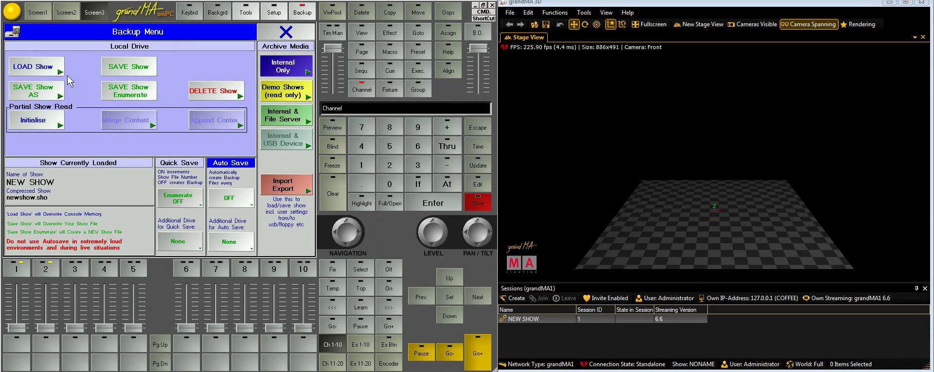
left_click(36, 68)
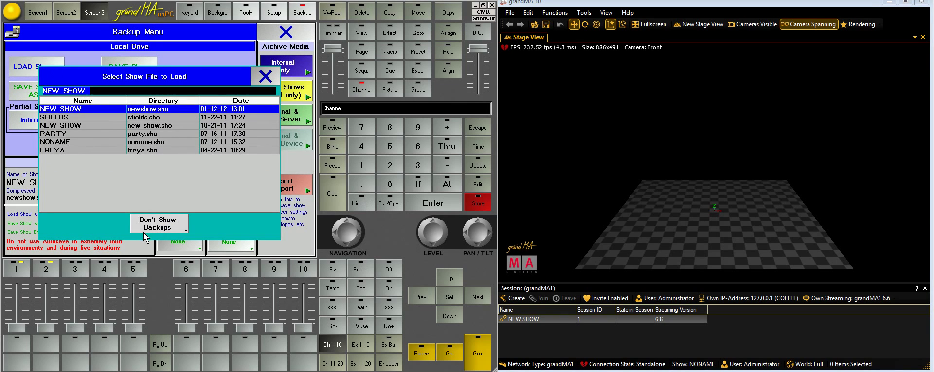
left_click(61, 111)
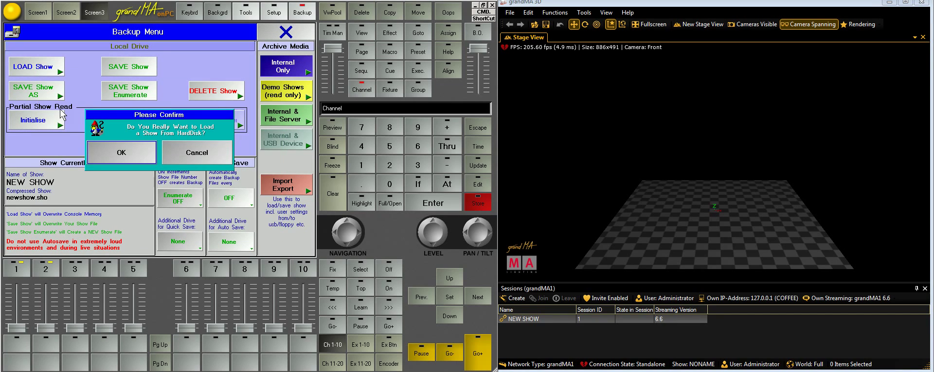
left_click(119, 154)
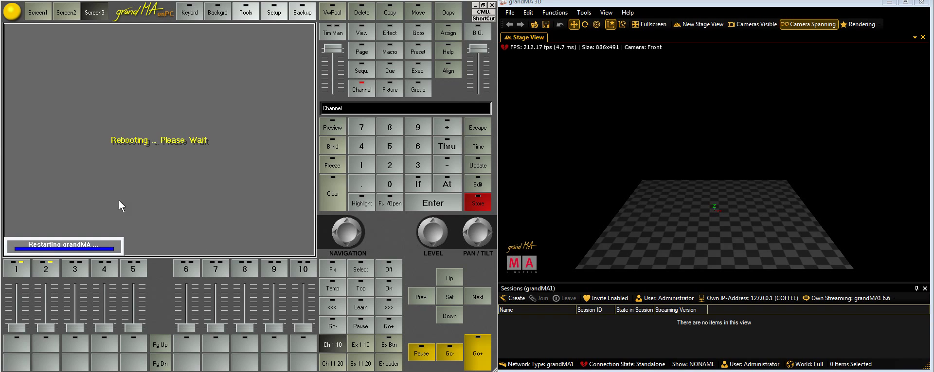
left_click(156, 155)
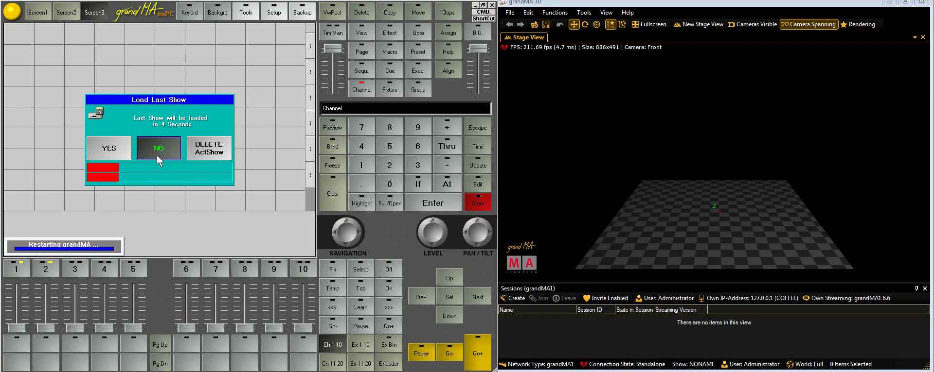
left_click(122, 152)
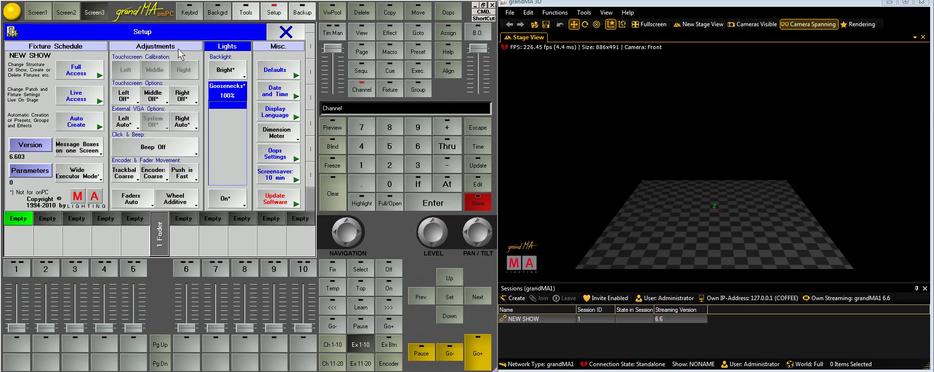
Step: Open the console's MA Network Configuration and leave the active NEW SHOW session
left_click(247, 13)
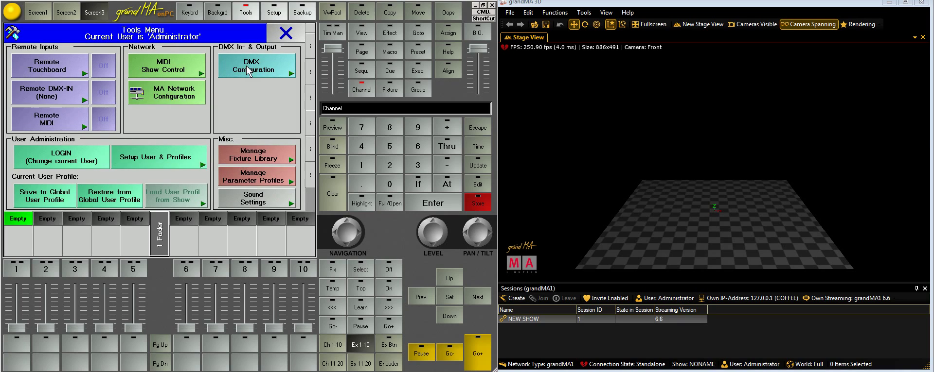
left_click(171, 95)
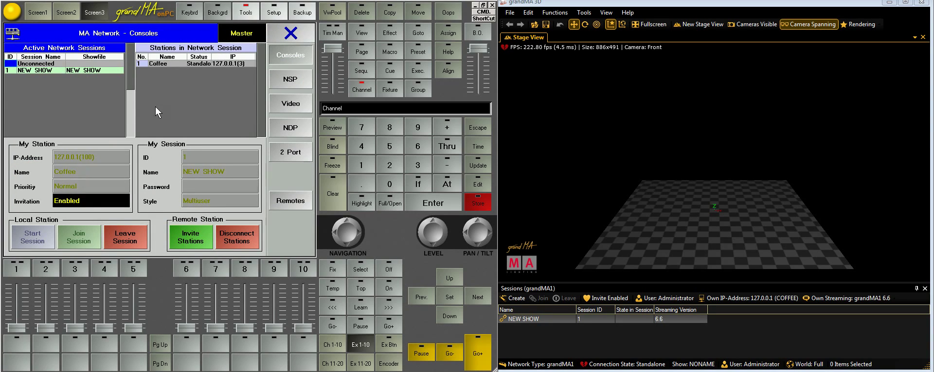
left_click(127, 243)
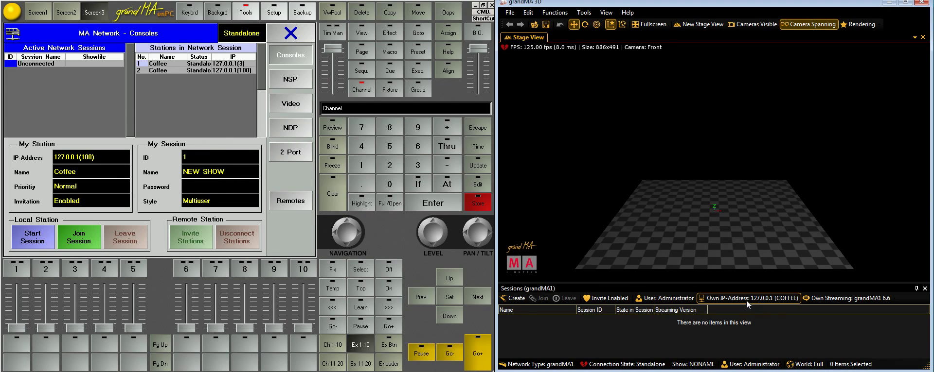
Step: Review the IP addresses available for the console station and exit the IP change dialog without saving
left_click(78, 160)
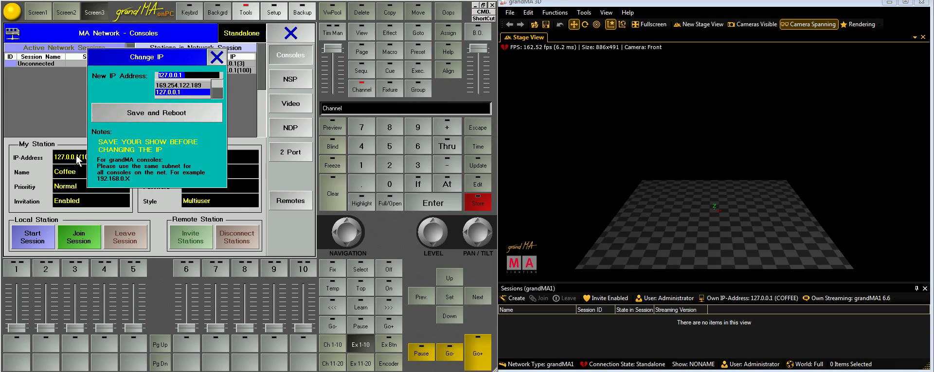
scroll(192, 86, "down", 2)
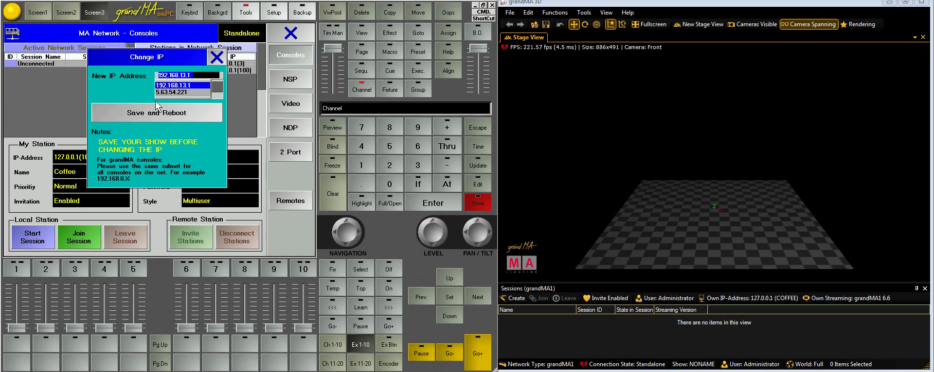
scroll(197, 93, "down", 3)
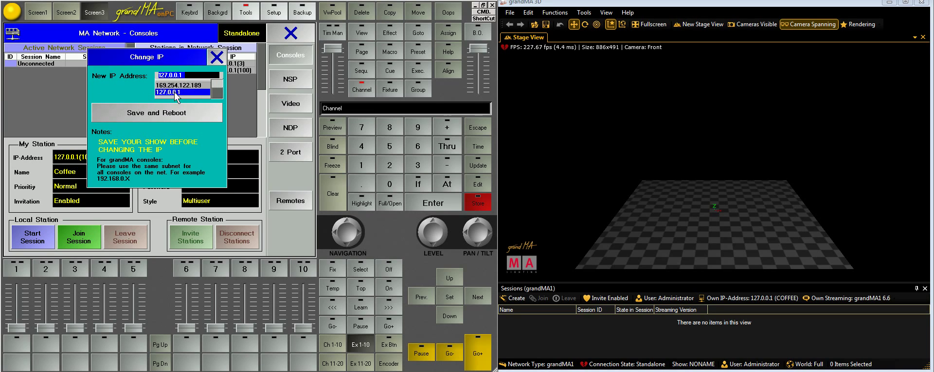
left_click(216, 58)
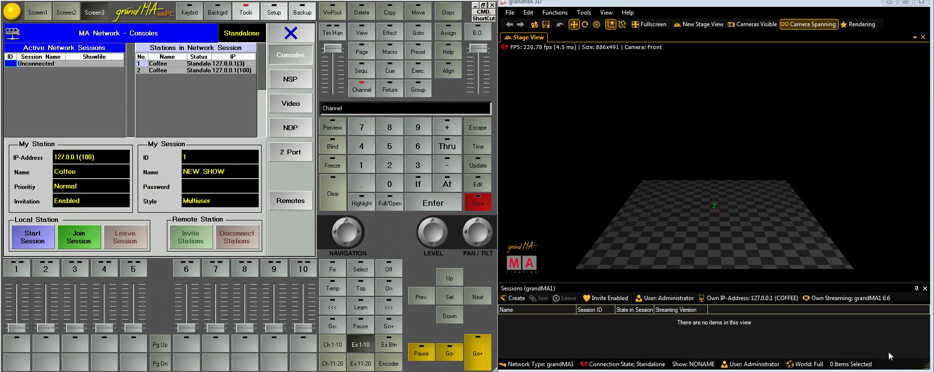
Step: Close the Sessions window in grandMA 3D and bring it back up
left_click(924, 288)
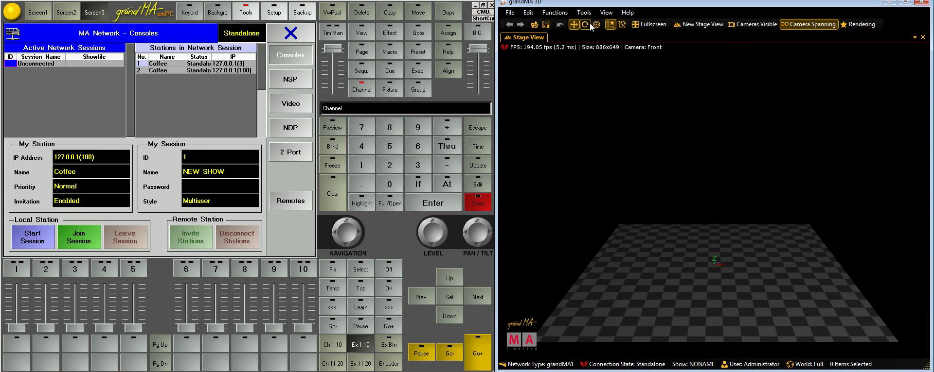
left_click(606, 12)
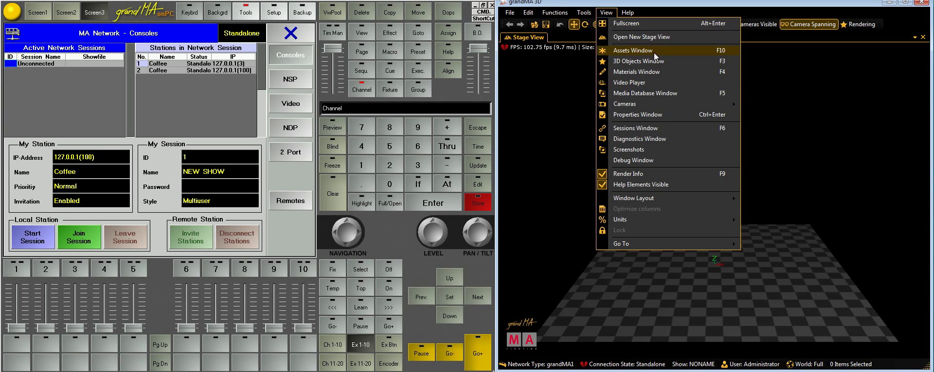
left_click(644, 365)
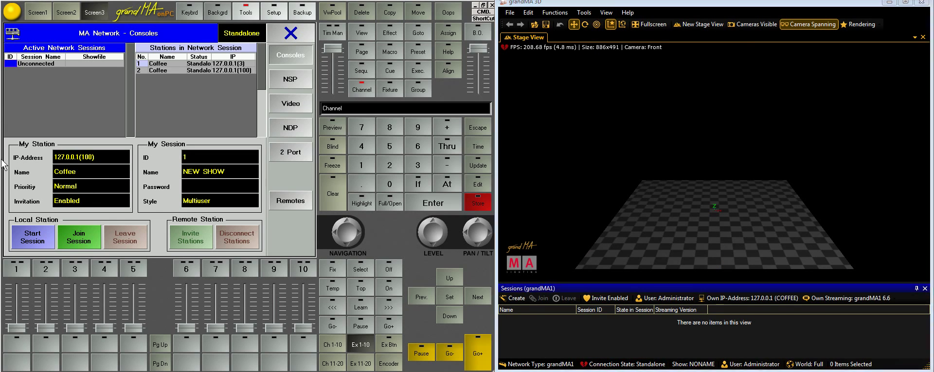
Step: Start the NEW SHOW session on the console and join it from grandMA 3D without saving the current 3D show
left_click(31, 247)
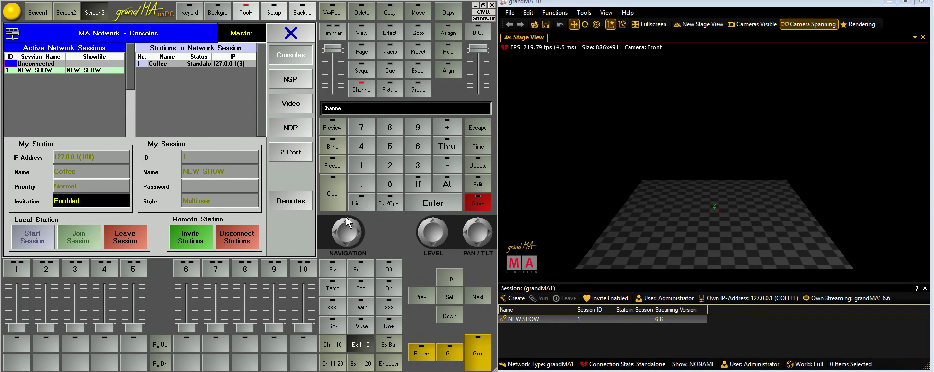
left_click(529, 319)
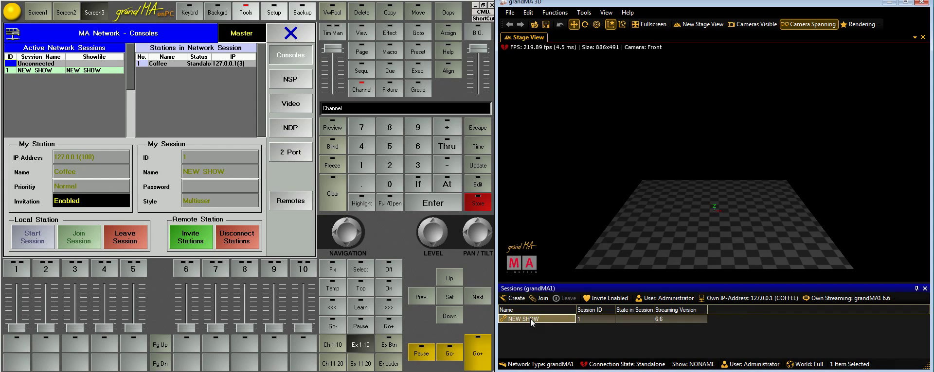
left_click(538, 302)
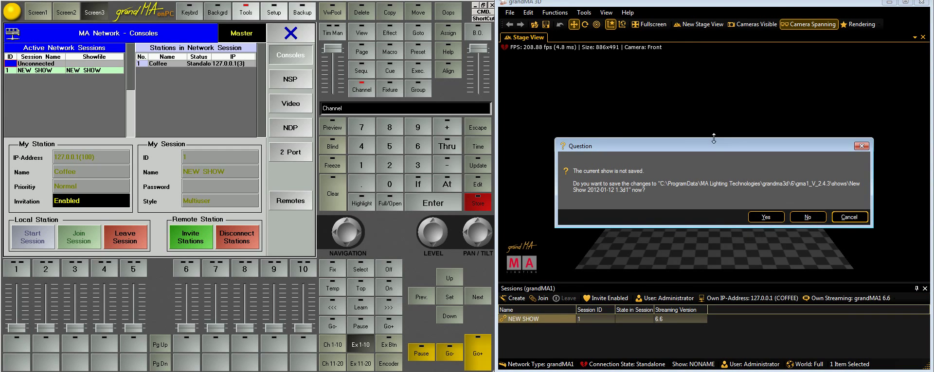
left_click_drag(715, 145, 736, 13)
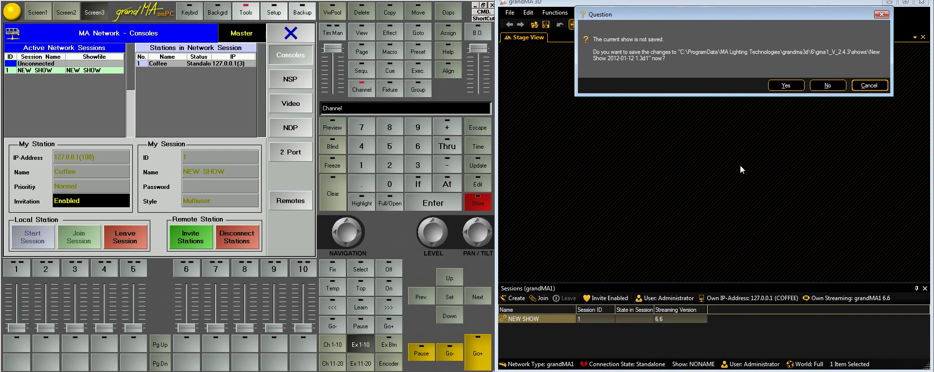
left_click(827, 85)
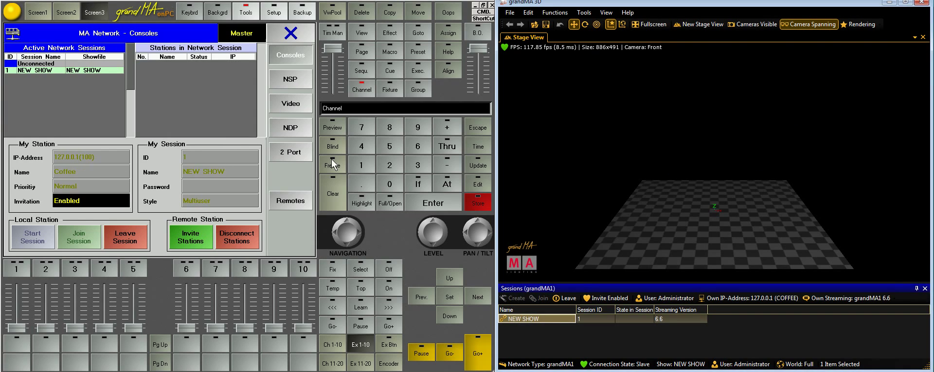
Step: Close the Sessions window in grandMA 3D and exit the console's network configuration and Tools Menu
left_click(924, 289)
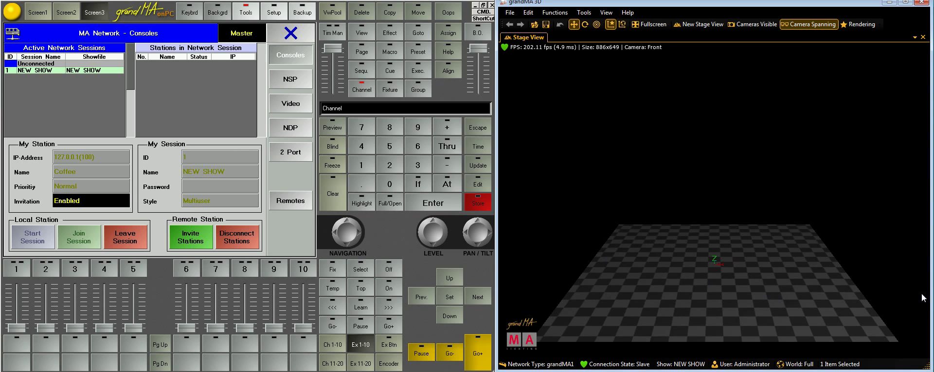
left_click(584, 13)
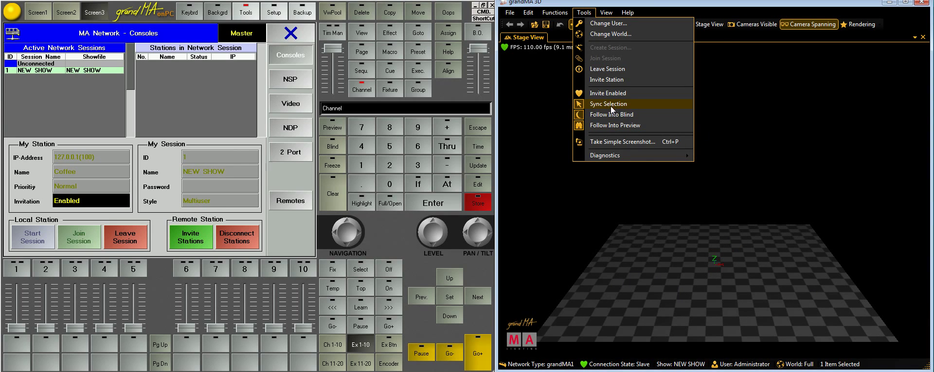
left_click(885, 178)
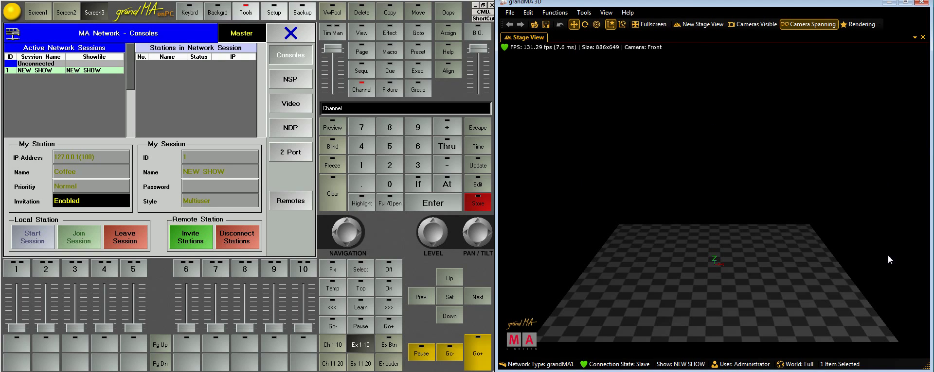
left_click(290, 34)
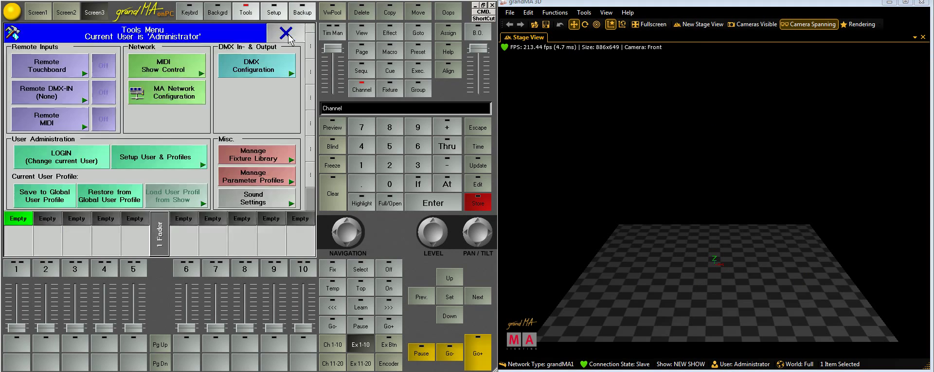
left_click(292, 35)
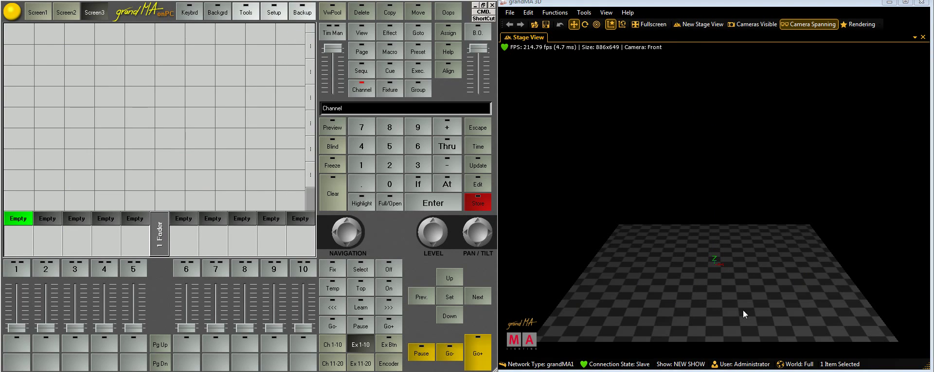
left_click_drag(535, 209, 577, 198)
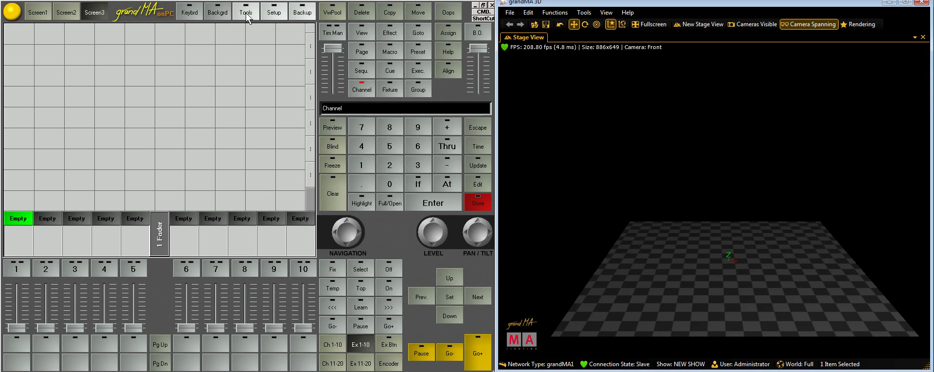
Step: Open the fixture schedule with full access and name the new fixture layer 250
left_click(275, 15)
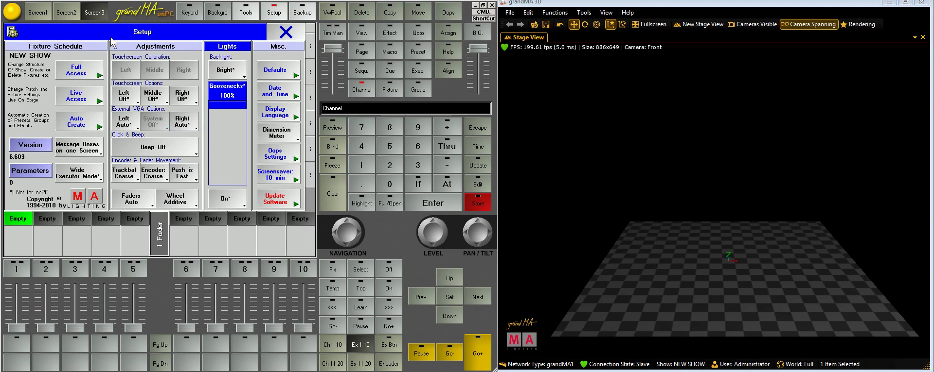
left_click(86, 77)
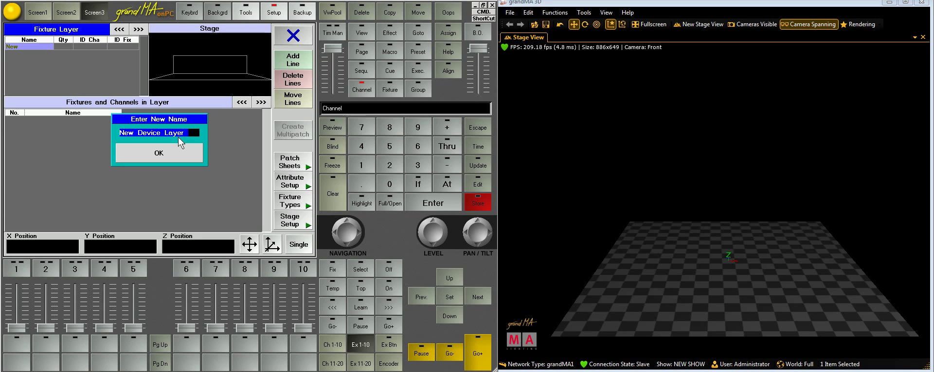
type("2")
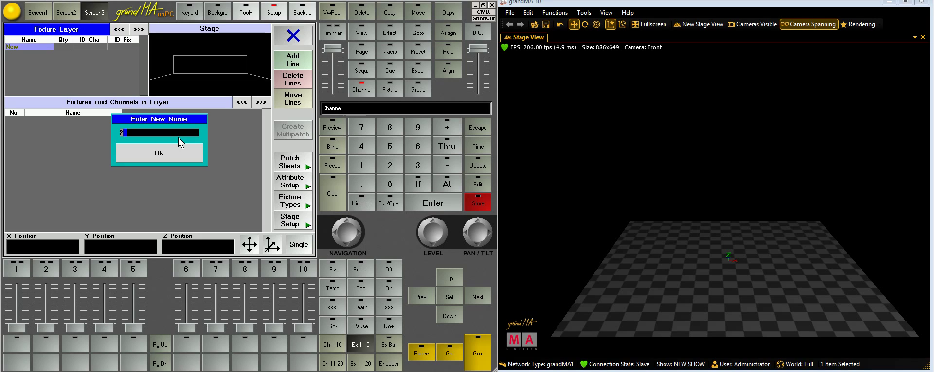
type("50")
key("Return")
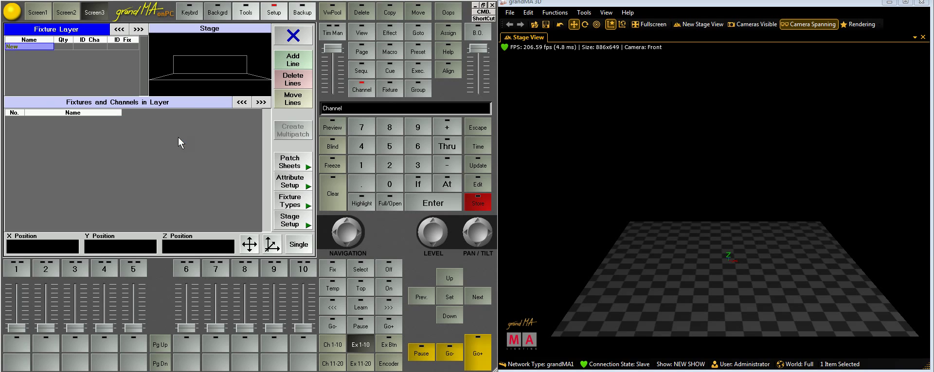
Step: Bring up the fixture library for the 250 layer and expand the MARTIN manufacturer
left_click(81, 79)
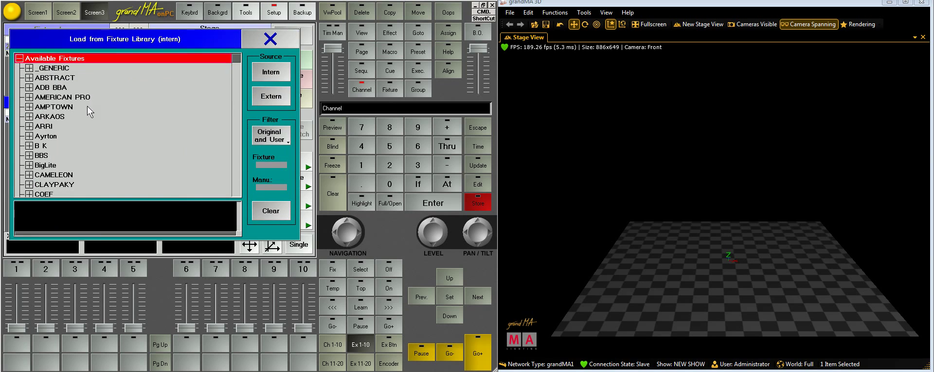
key("Down")
key("Down")
key("Down")
key("Down")
key("Down")
key("Down")
key("Down")
key("Down")
key("Down")
key("Down")
key("Down")
key("Down")
key("Down")
key("Down")
key("Down")
key("Down")
key("Down")
key("Down")
key("Down")
key("Down")
key("Down")
key("Down")
key("Down")
key("Down")
key("Down")
key("Down")
key("Down")
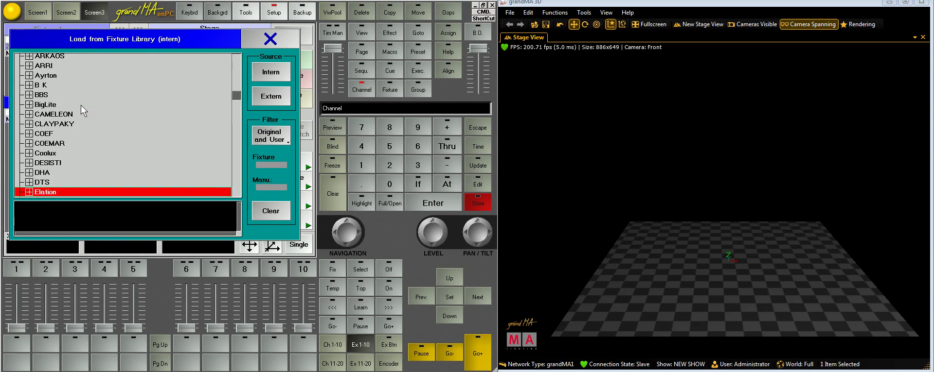
scroll(80, 112, "down", 14)
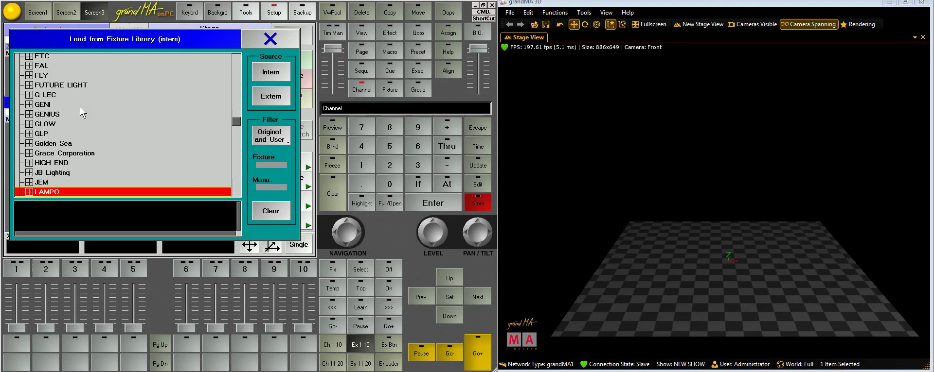
scroll(57, 181, "up", 2)
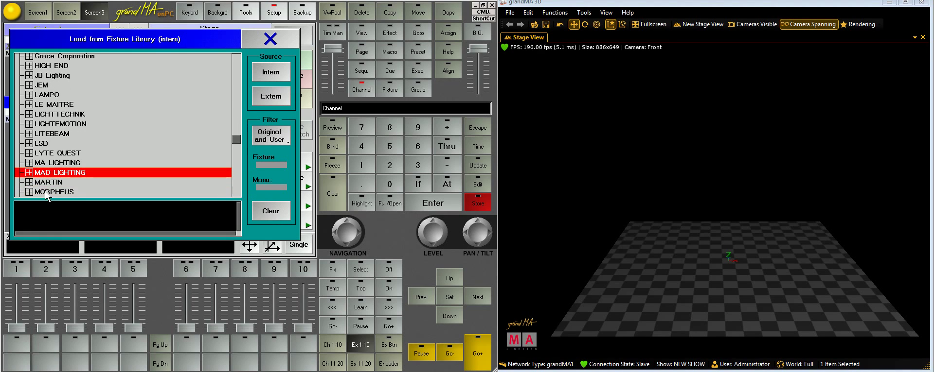
scroll(58, 182, "down", 1)
left_click(70, 182)
Step: Load the Martin MAC250 M4 Original profile and create five auto-patched fixtures of it in the 250 layer
scroll(80, 181, "down", 16)
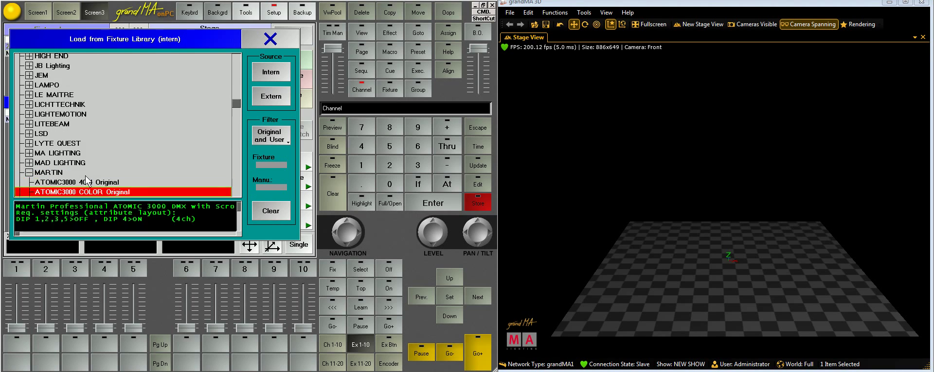
scroll(90, 178, "down", 12)
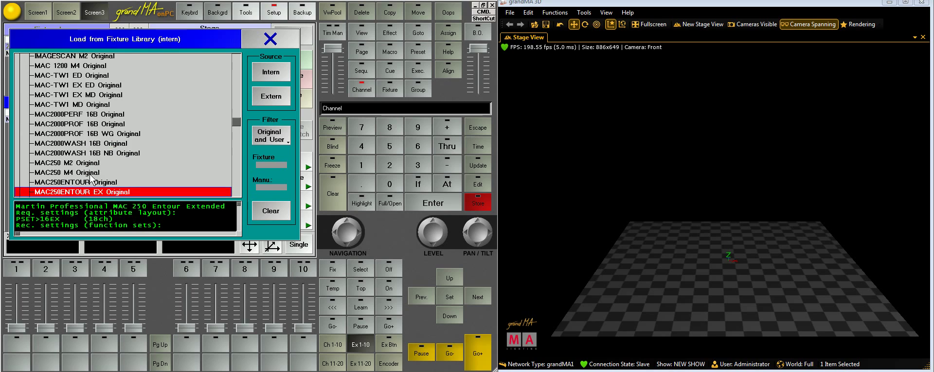
scroll(90, 178, "down", 2)
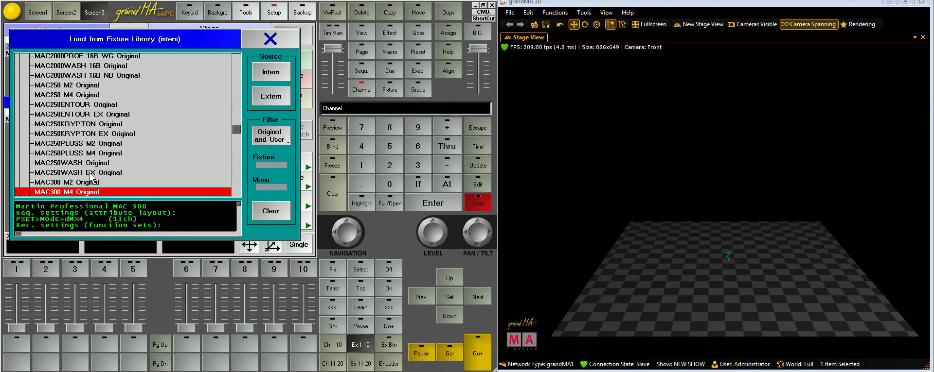
scroll(83, 156, "up", 8)
scroll(76, 129, "up", 4)
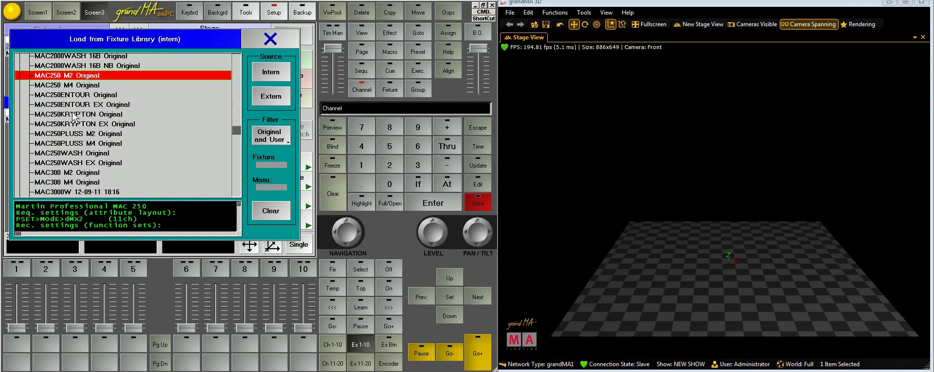
scroll(76, 129, "down", 1)
double_click(165, 85)
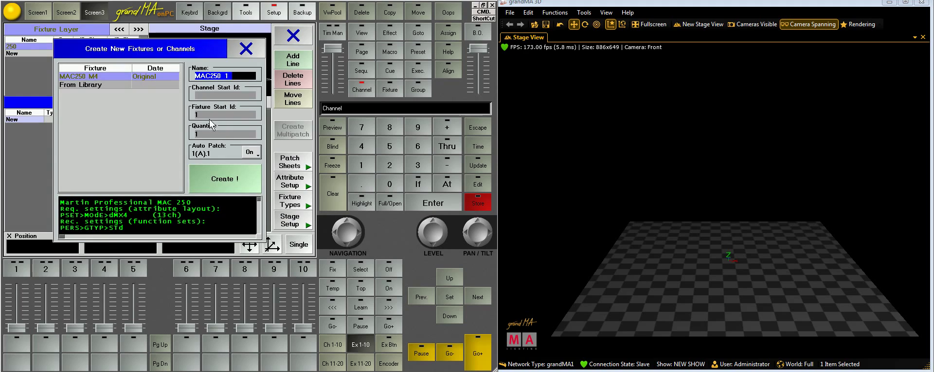
left_click(201, 132)
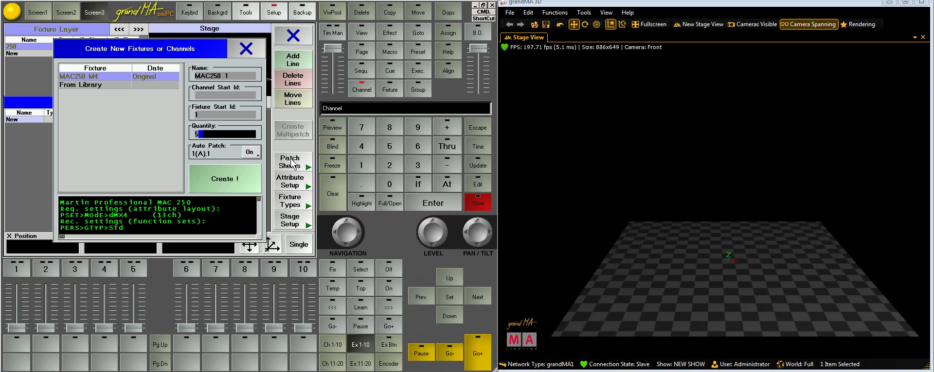
left_click(212, 174)
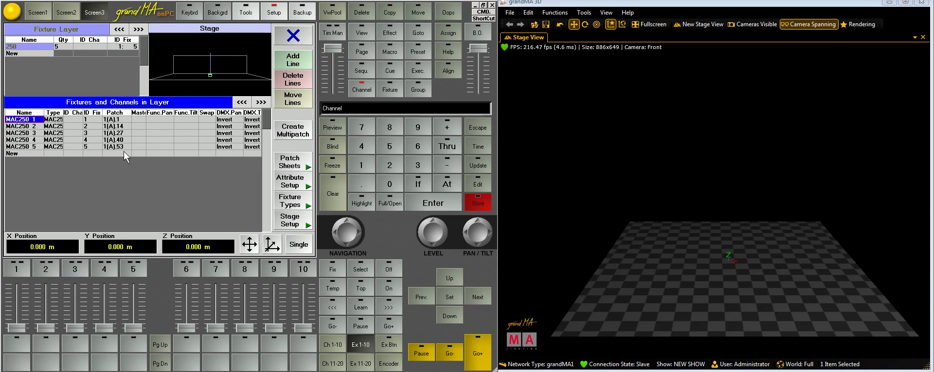
Step: Review the patch addresses and fixture IDs of the MAC250 fixtures in the layer
left_click(119, 133)
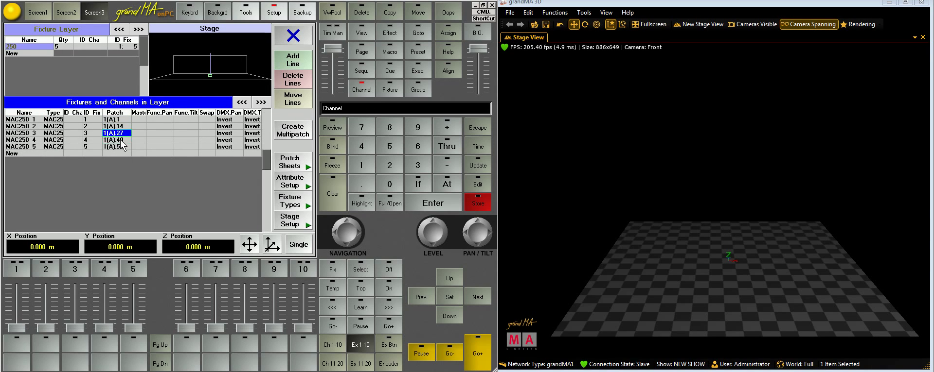
left_click(121, 140)
left_click(119, 147)
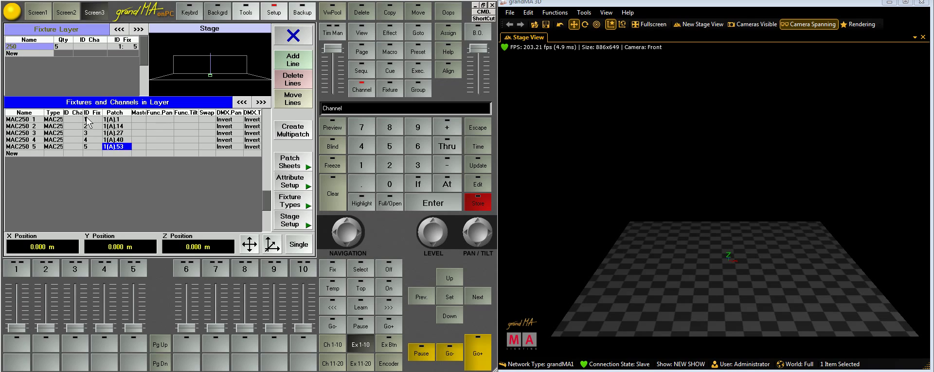
left_click(88, 126)
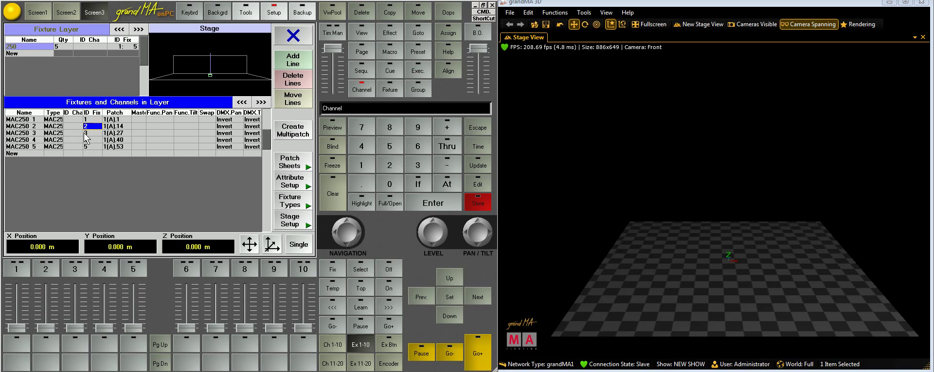
left_click(86, 133)
left_click(86, 140)
left_click(87, 146)
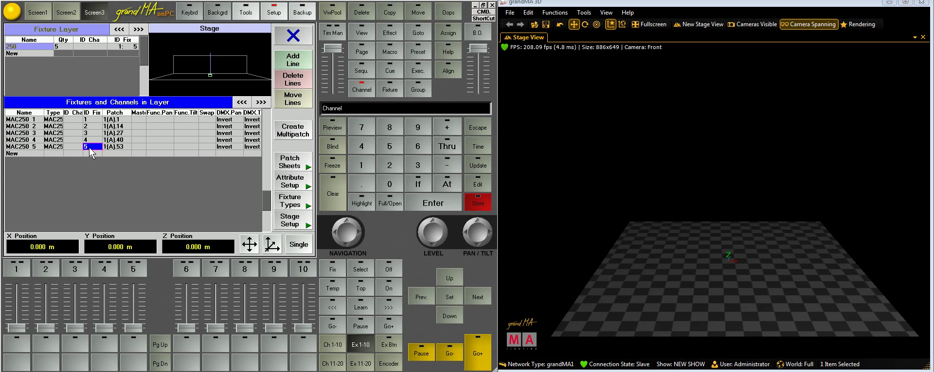
Step: Add a second fixture layer named Generics
left_click(26, 54)
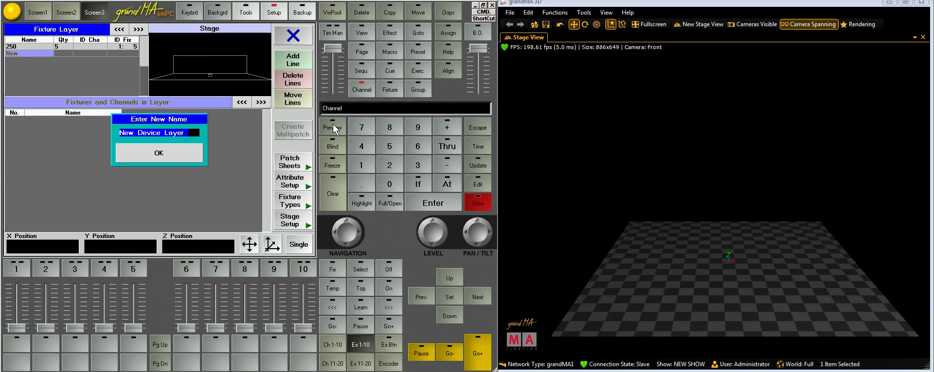
type("G")
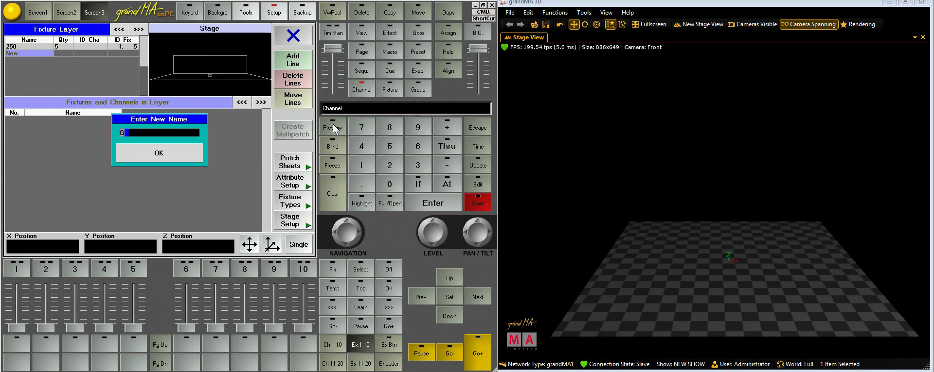
type("enerics")
key("Return")
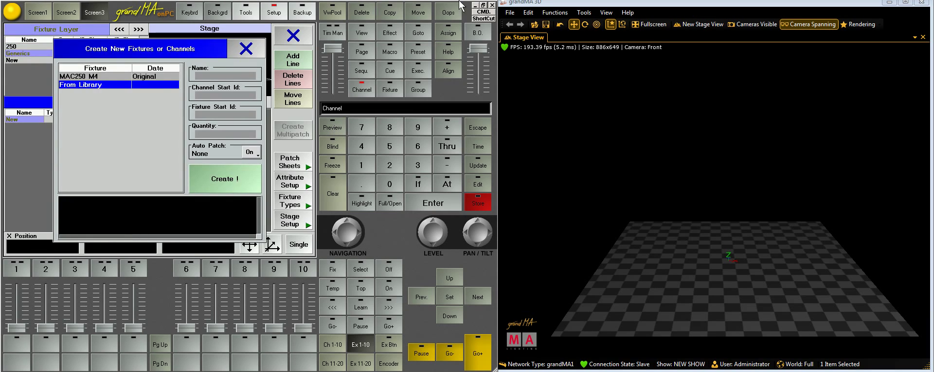
Step: Load the DIMMER 8BIT Original profile from the _GENERIC library and create two dimmer channels in the Generics layer
left_click(88, 86)
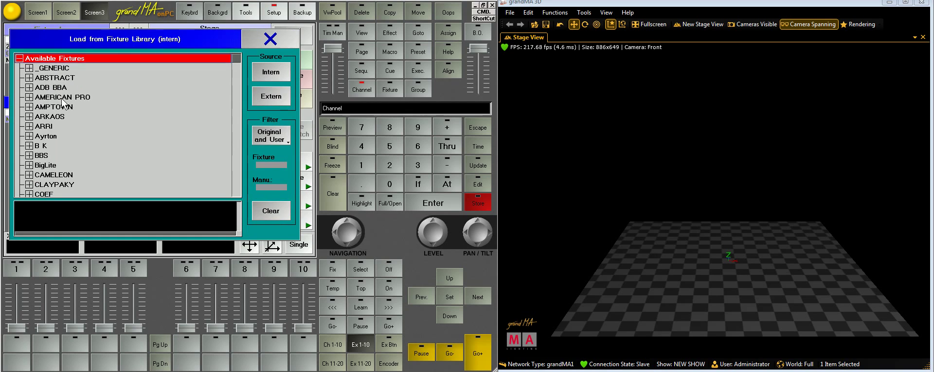
left_click(29, 69)
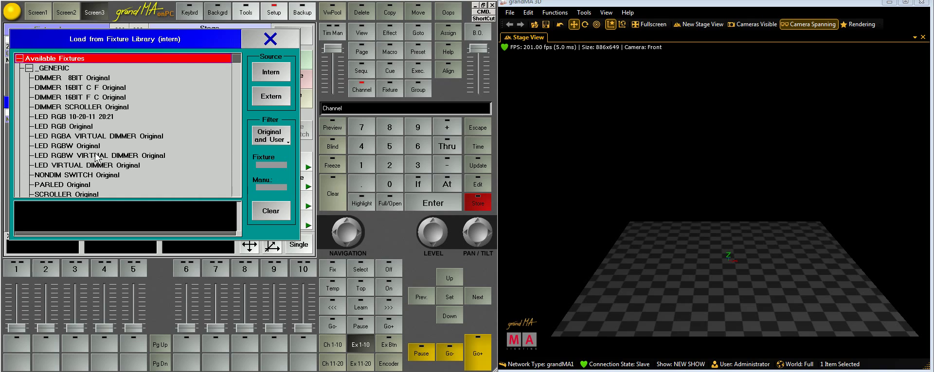
left_click(70, 118)
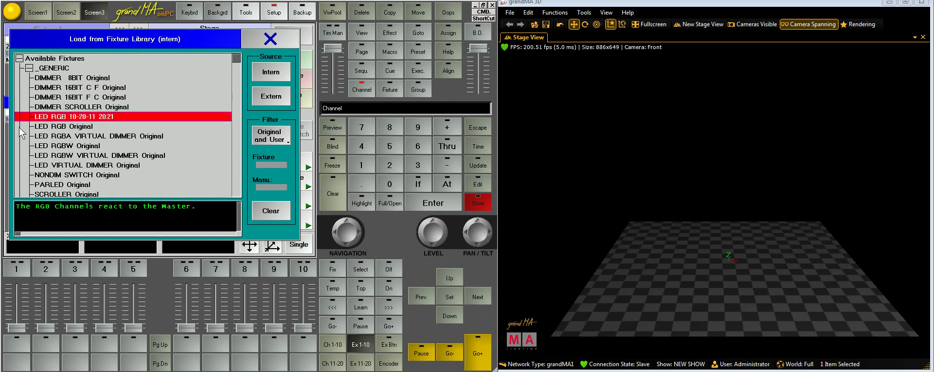
left_click(74, 98)
left_click(78, 88)
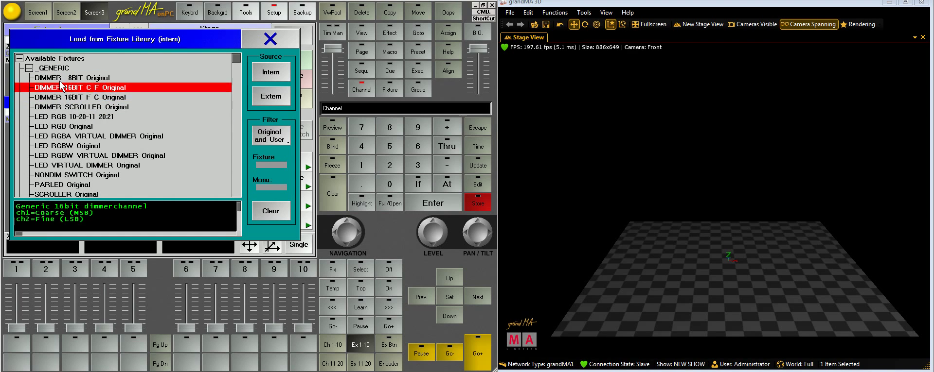
left_click(78, 78)
left_click(82, 78)
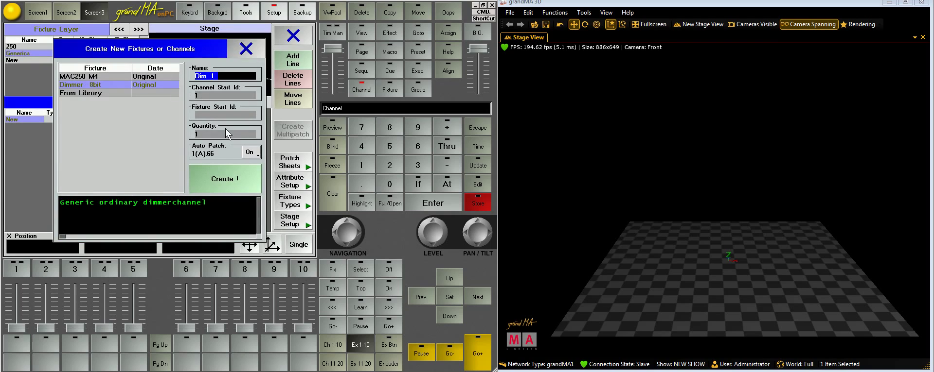
left_click(214, 137)
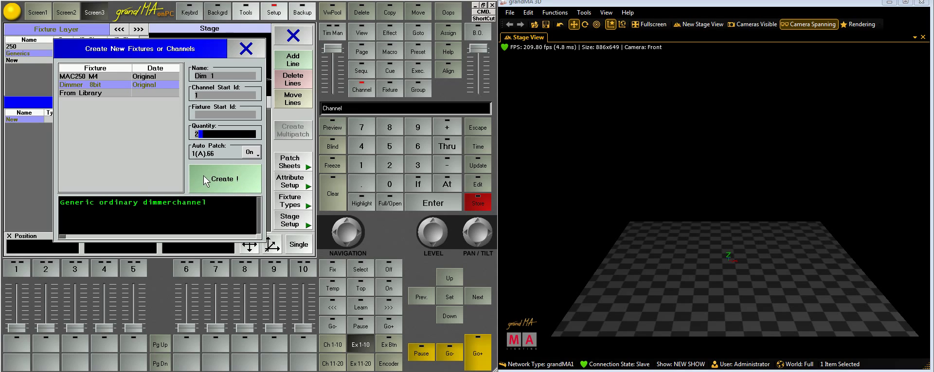
left_click(215, 182)
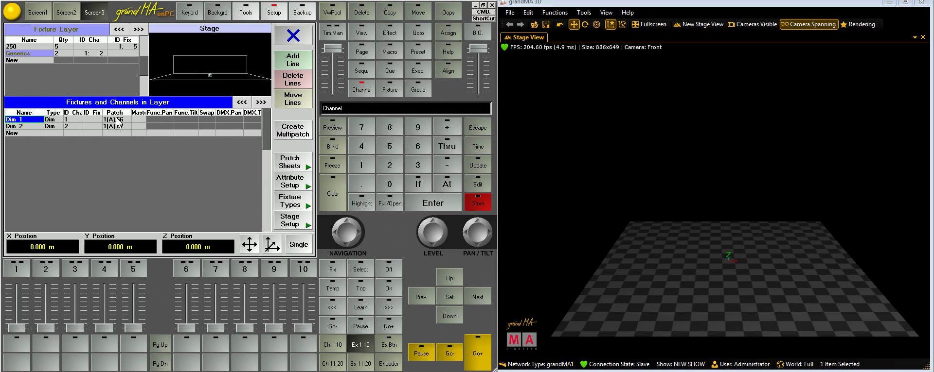
left_click_drag(122, 119, 119, 128)
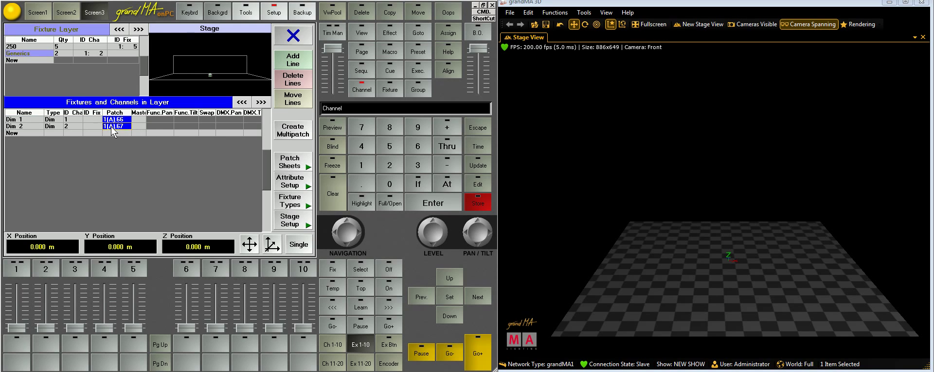
left_click(119, 128)
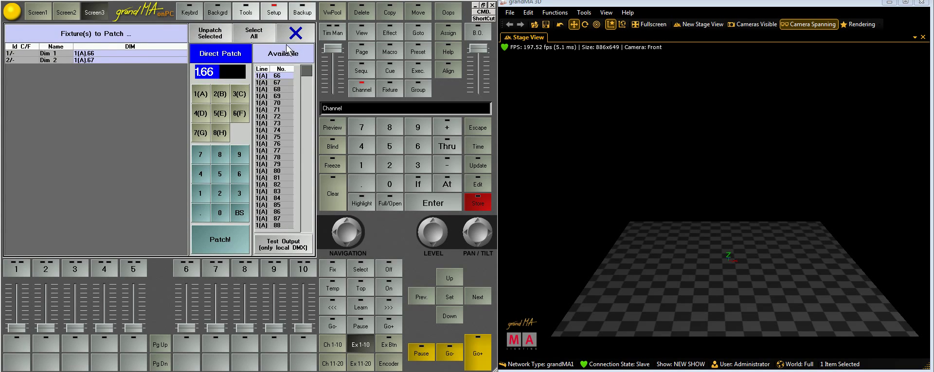
left_click(294, 35)
Step: Patch Dim 1 to address 2(B).1 and Dim 2 to address 2(B).2
left_click(111, 119)
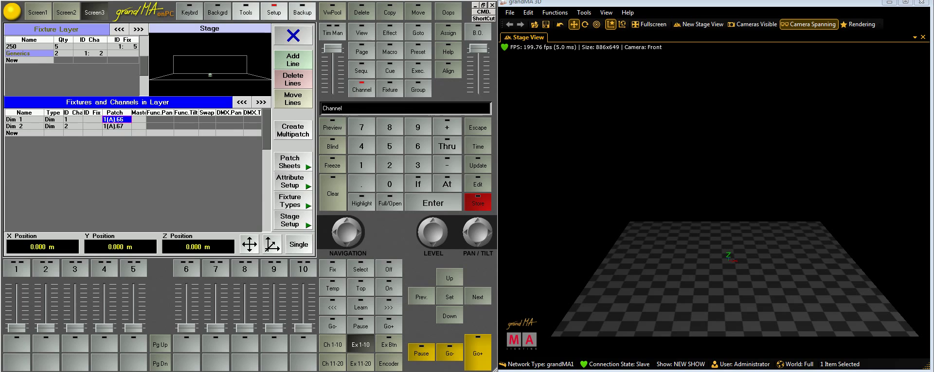
left_click(113, 120)
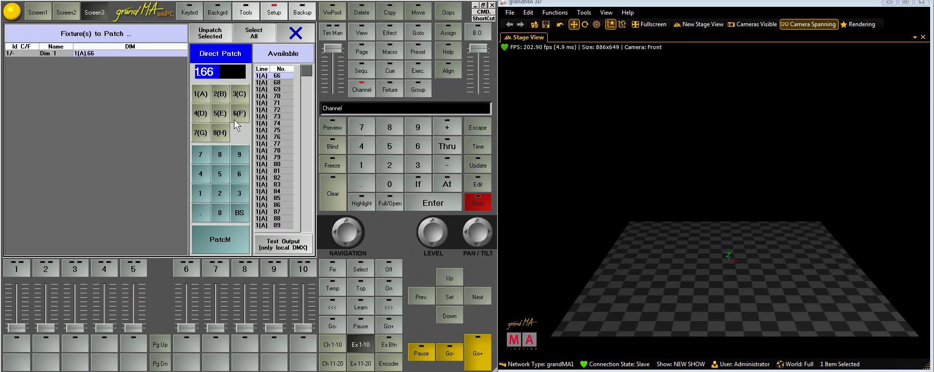
left_click(222, 94)
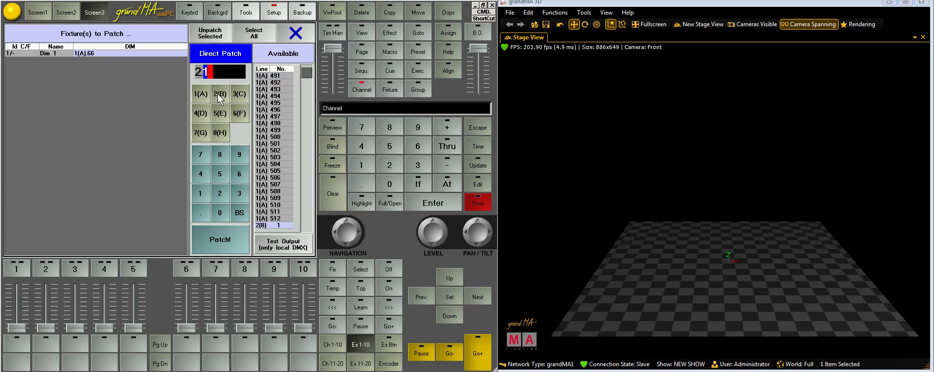
left_click(223, 252)
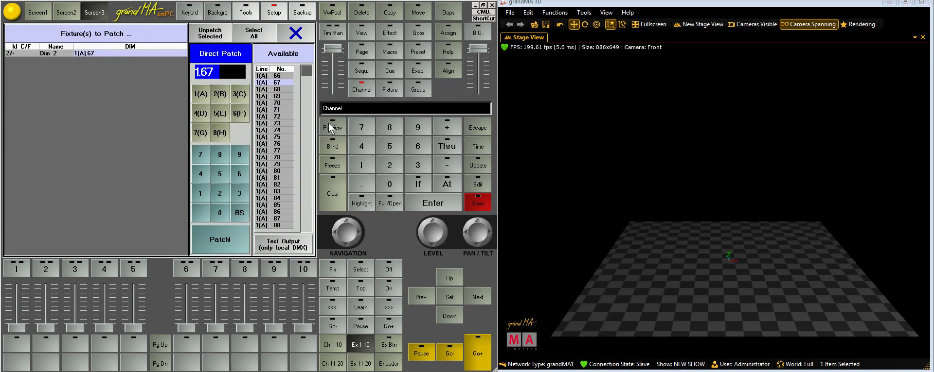
left_click(225, 100)
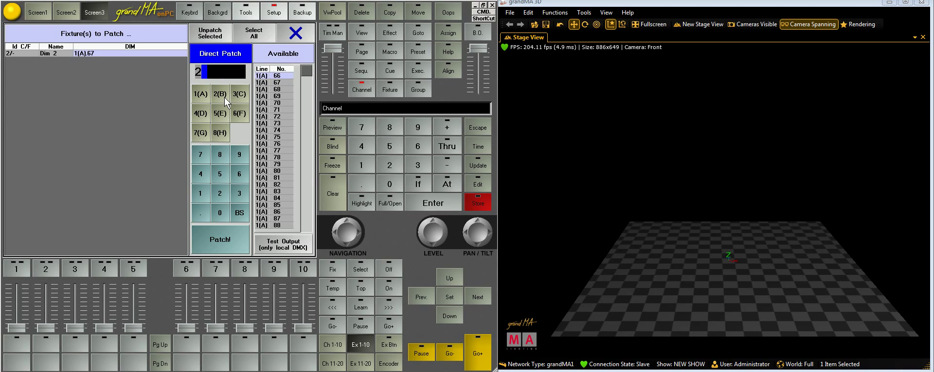
type(".2")
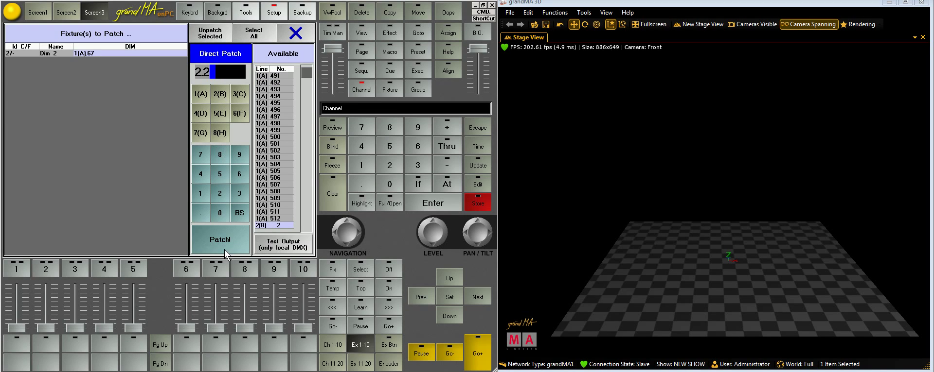
left_click(214, 240)
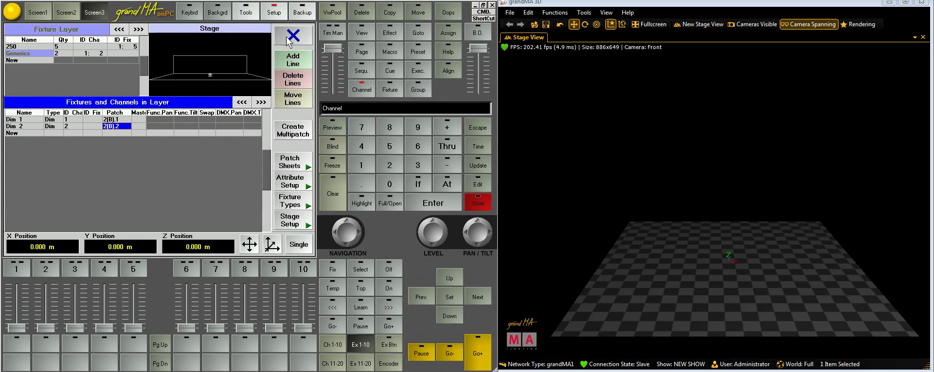
Step: Leave the fixture schedule and save the patch changes to the show
left_click(289, 39)
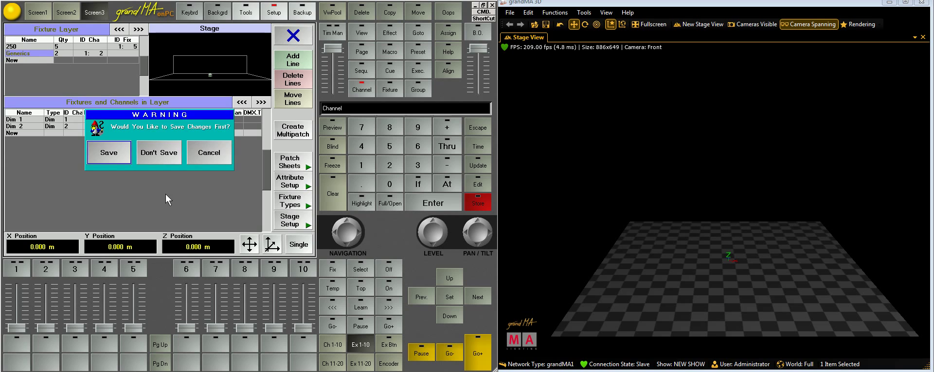
left_click(112, 155)
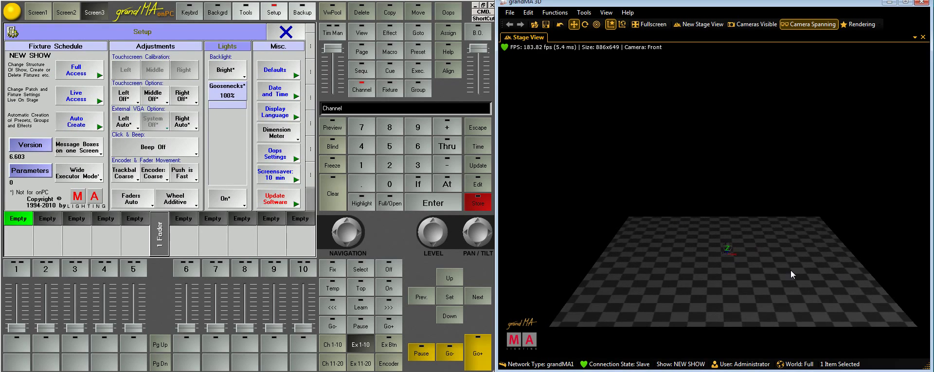
Step: Select the stacked MAC250 fixtures on the stage, test their light and pan/tilt movement, and clear the programmer
left_click_drag(789, 271, 774, 305)
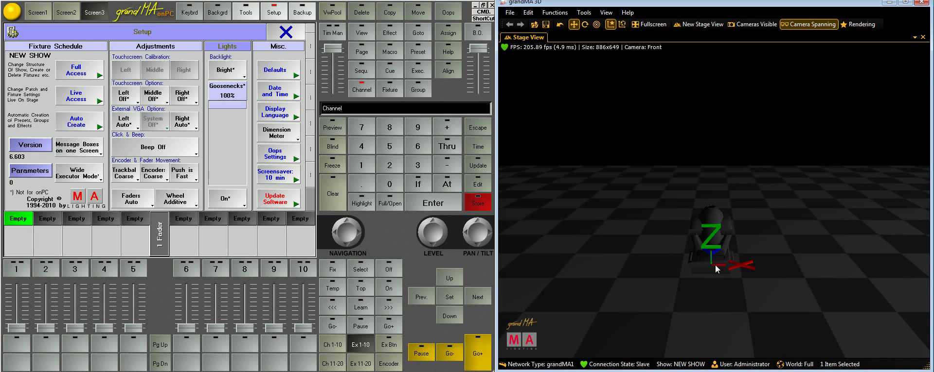
key("ctrl+a")
left_click(728, 212)
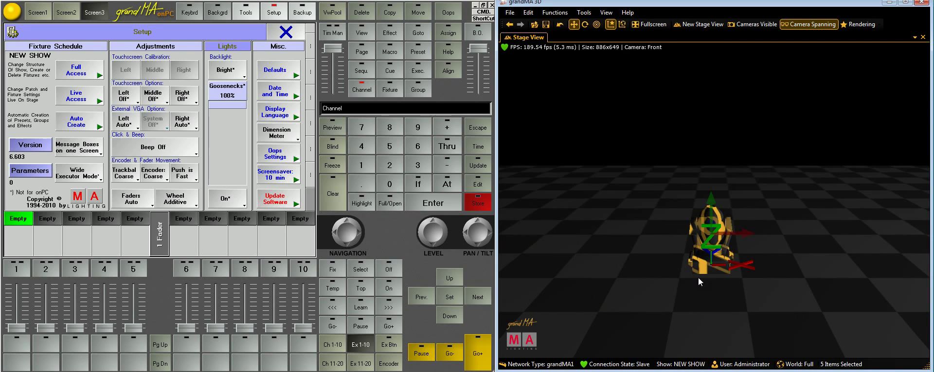
double_click(450, 189)
left_click_drag(489, 240, 481, 95)
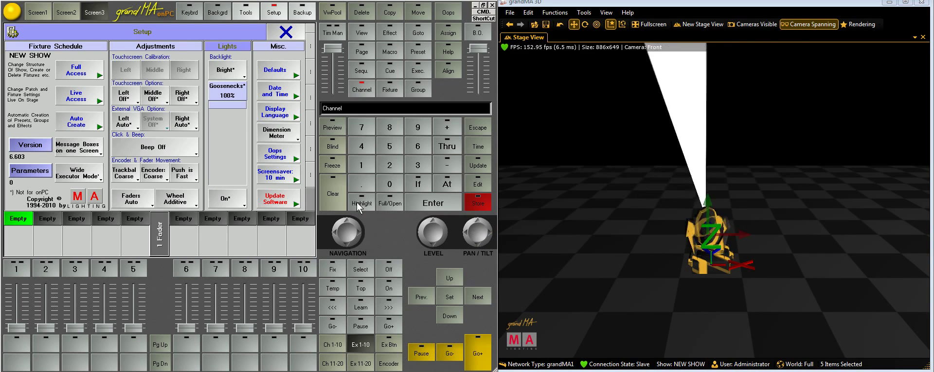
left_click(333, 199)
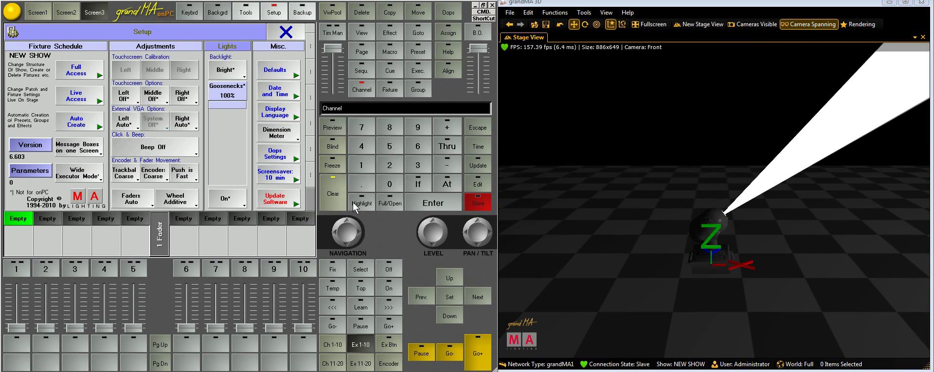
left_click(333, 195)
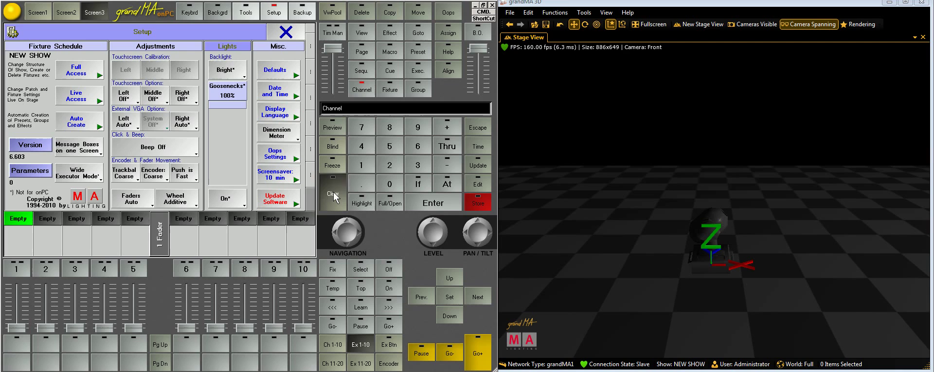
Step: Show the Assets window in grandMA 3D and expand its 3D Objects group
left_click(608, 13)
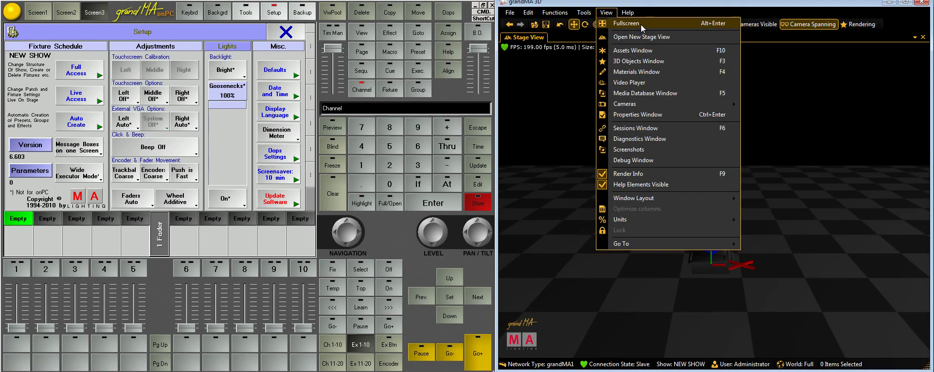
left_click(632, 50)
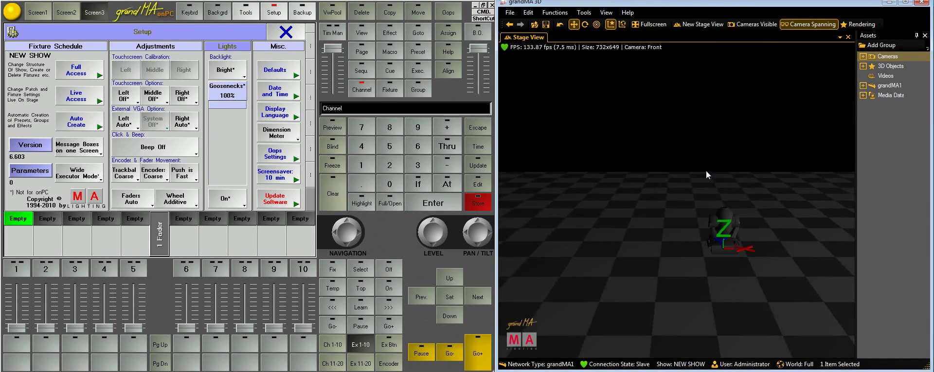
left_click_drag(707, 175, 664, 269)
scroll(642, 270, "up", 3)
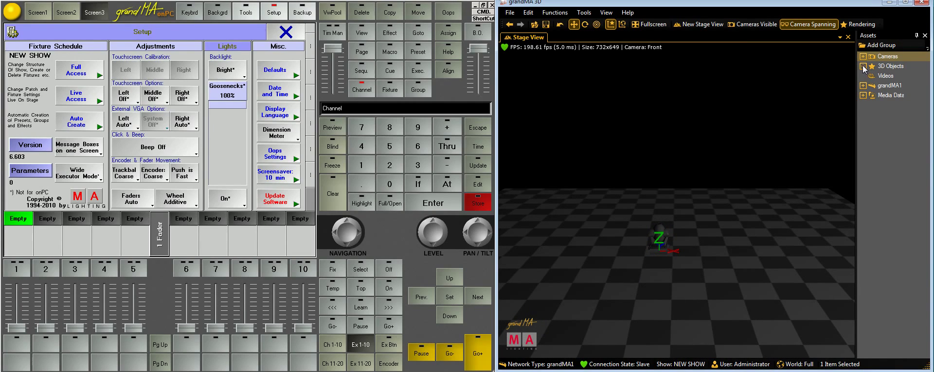
left_click(863, 66)
Step: Spread the MAC250 fixtures into a row along the X axis: three left of the origin, the fourth at it, the fifth right
left_click(894, 85)
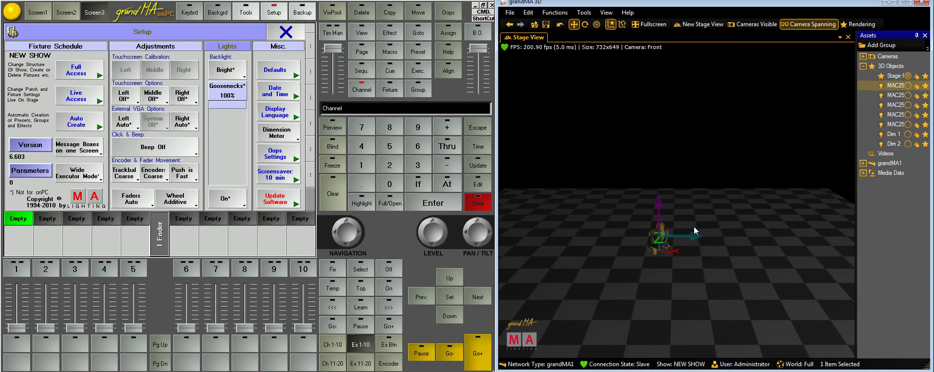
left_click_drag(692, 235, 561, 229)
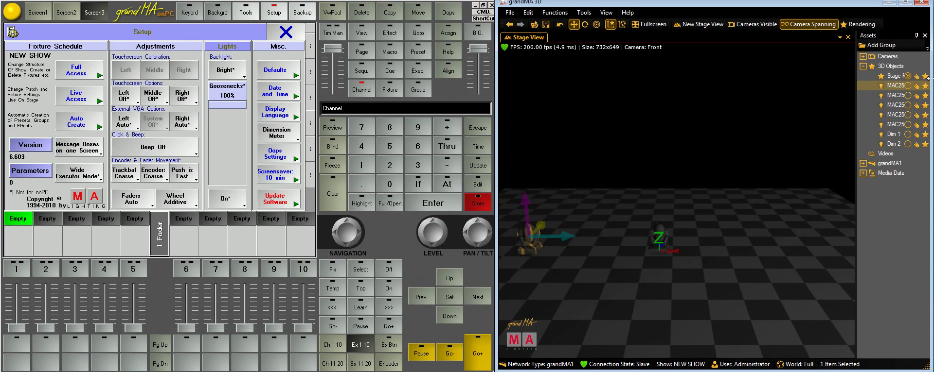
left_click(895, 95)
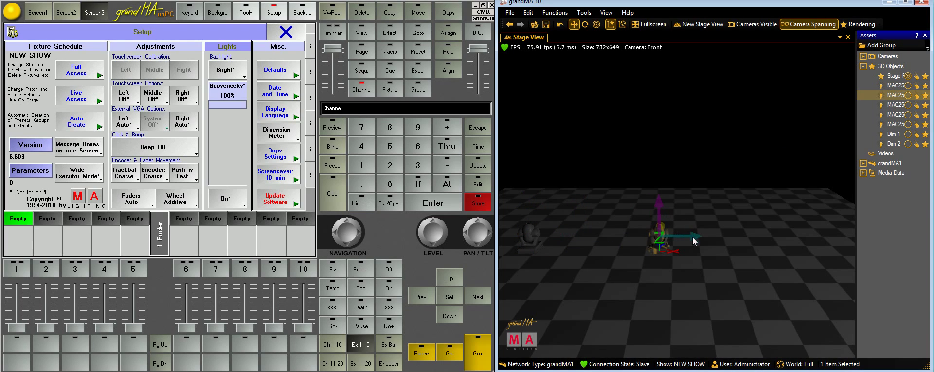
left_click_drag(692, 237, 628, 239)
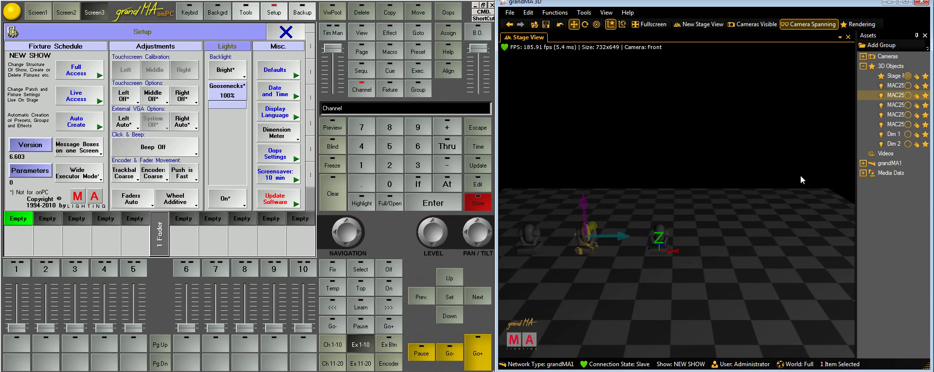
left_click(898, 106)
left_click_drag(697, 240, 663, 238)
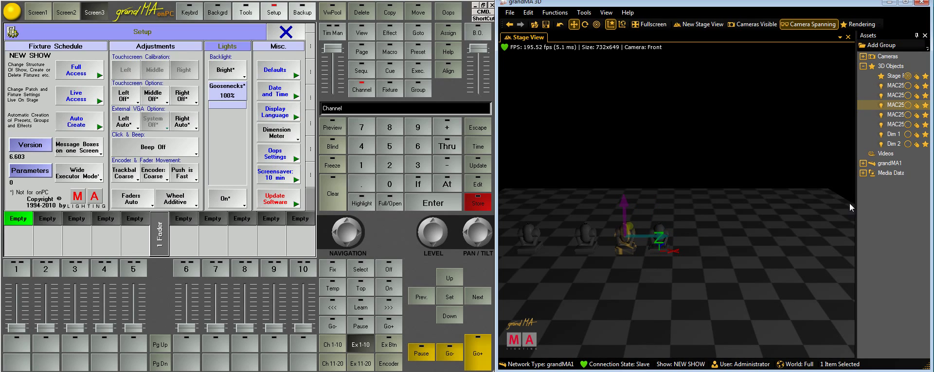
left_click(895, 117)
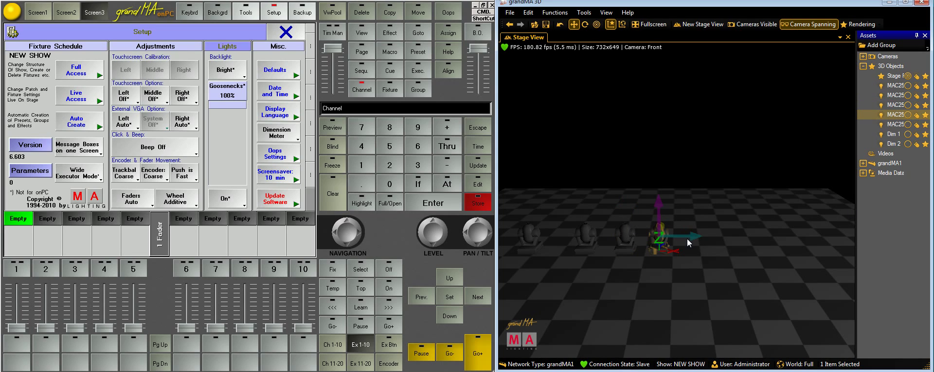
left_click(719, 238)
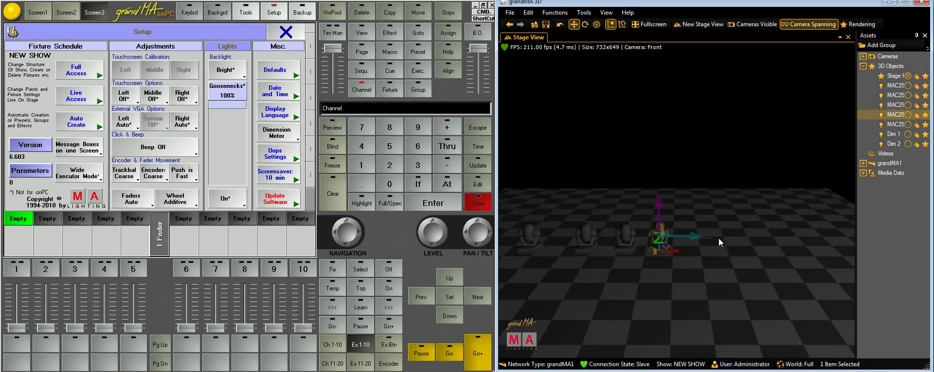
left_click(894, 124)
left_click_drag(689, 240, 727, 235)
Step: Raise Dim 1 and Dim 2 high above the stage floor and place them side by side
left_click(897, 132)
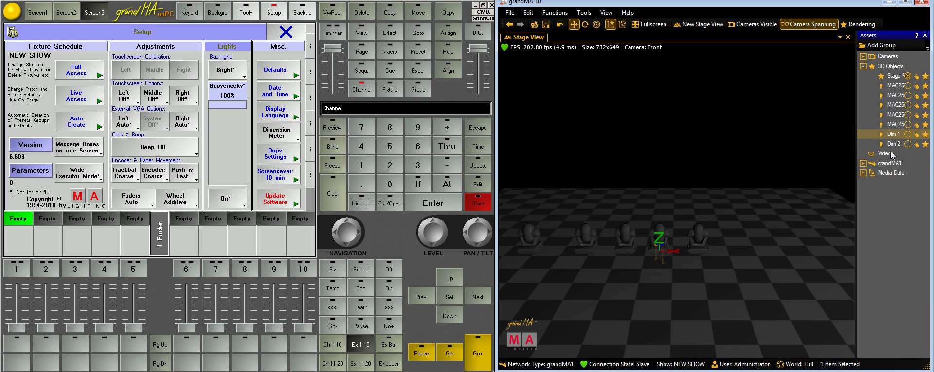
left_click_drag(661, 222, 653, 144)
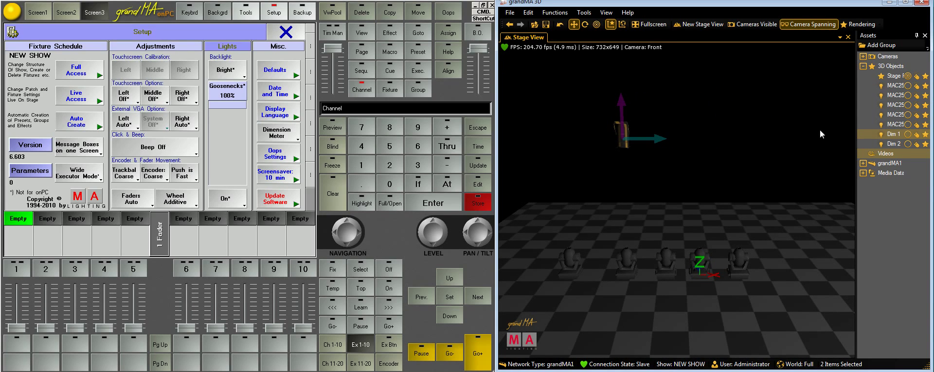
left_click(888, 145)
left_click_drag(701, 261, 684, 101)
left_click(760, 126)
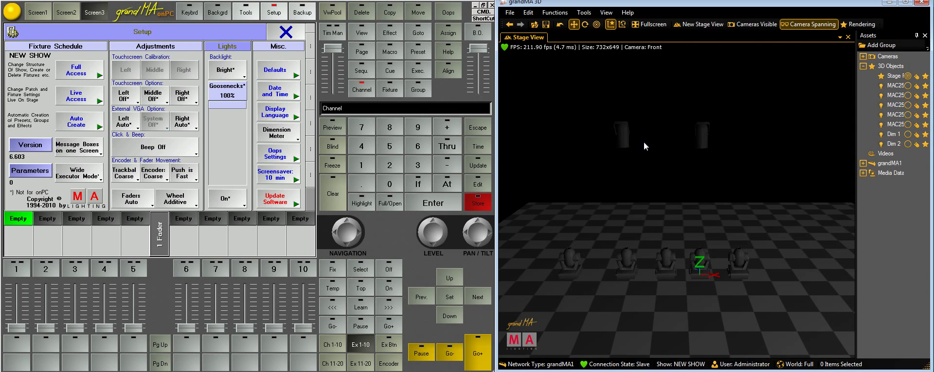
Step: Select Dim 1 and Dim 2 together and rotate them so their beams aim at the stage floor
left_click_drag(643, 141, 661, 173)
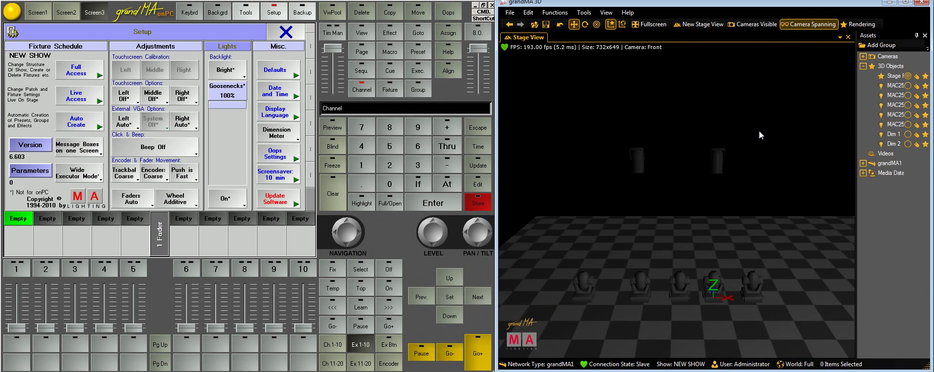
left_click_drag(774, 127, 568, 177)
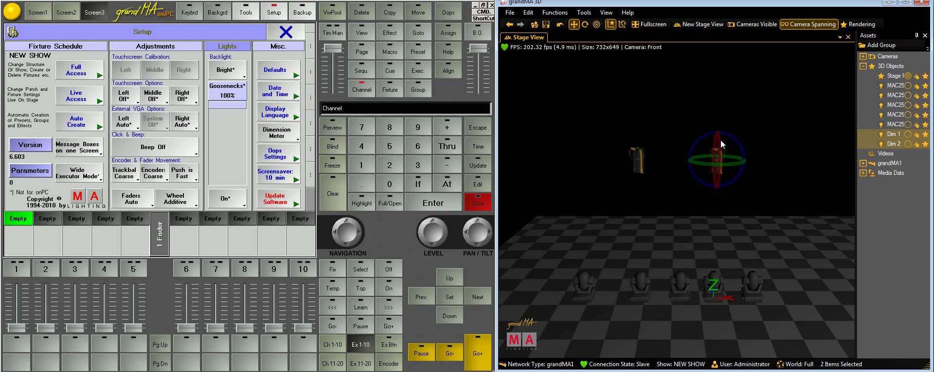
left_click(720, 140)
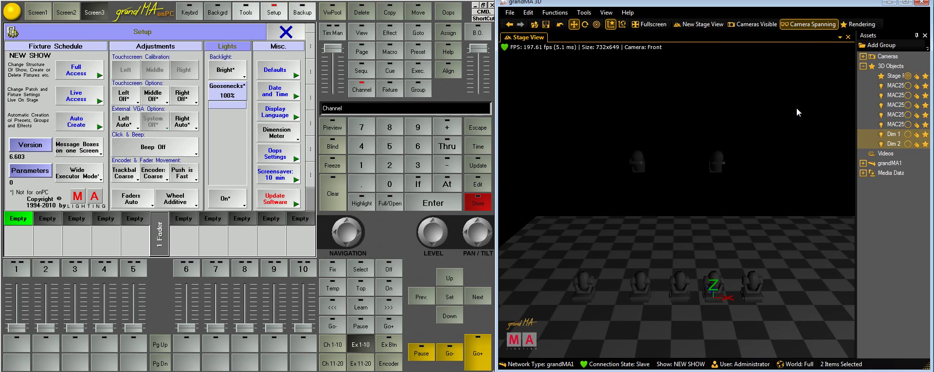
left_click_drag(795, 108, 611, 205)
left_click_drag(799, 245, 632, 122)
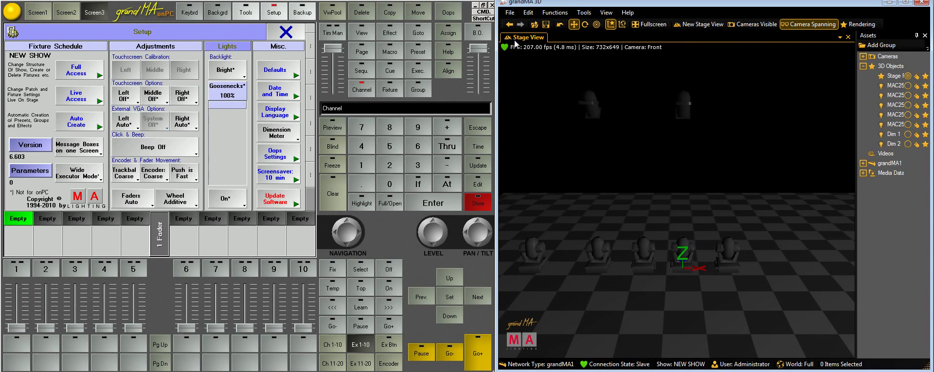
Step: Hide the help elements in the stage view
left_click(606, 12)
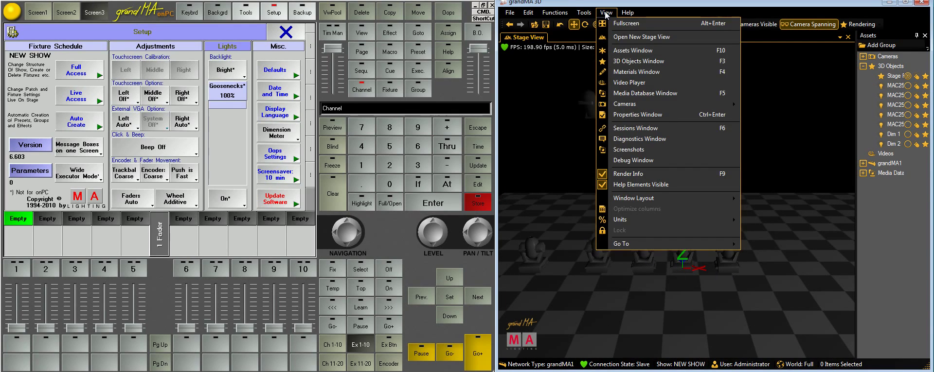
left_click(647, 190)
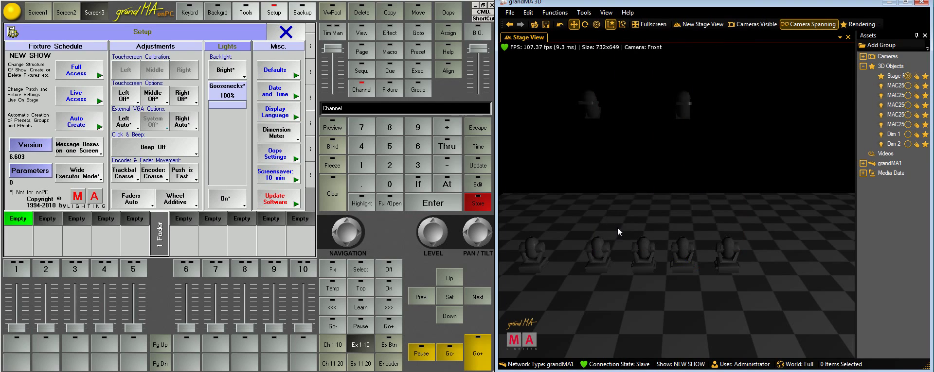
left_click_drag(617, 228, 647, 229)
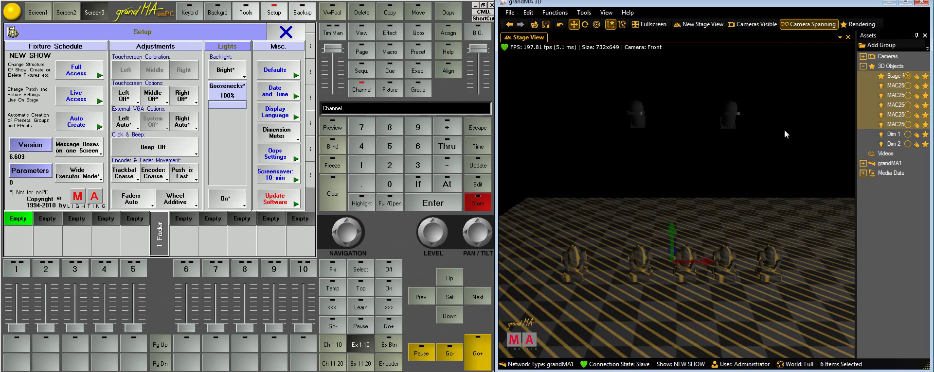
Step: Select the five MAC250 fixtures with Dim 1 and Dim 2, test them at full, and clear the programmer
left_click(897, 144)
left_click(895, 88, "shift")
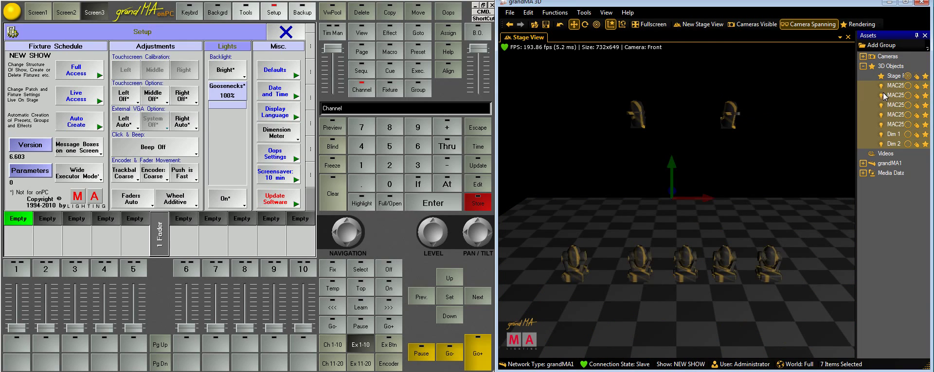
left_click(386, 203)
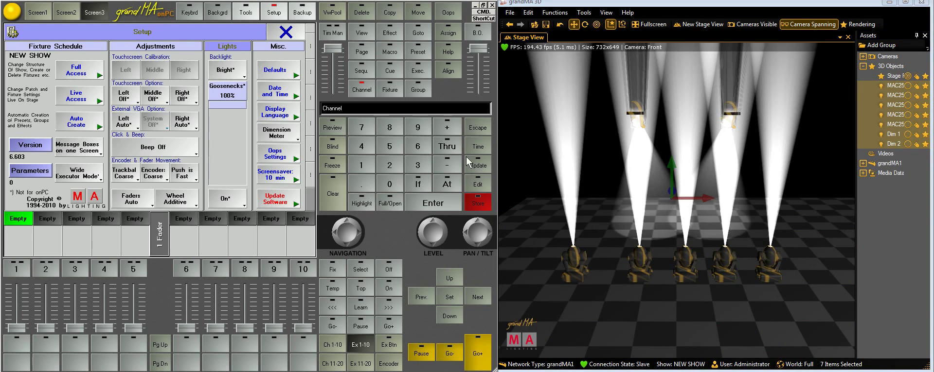
left_click(333, 193)
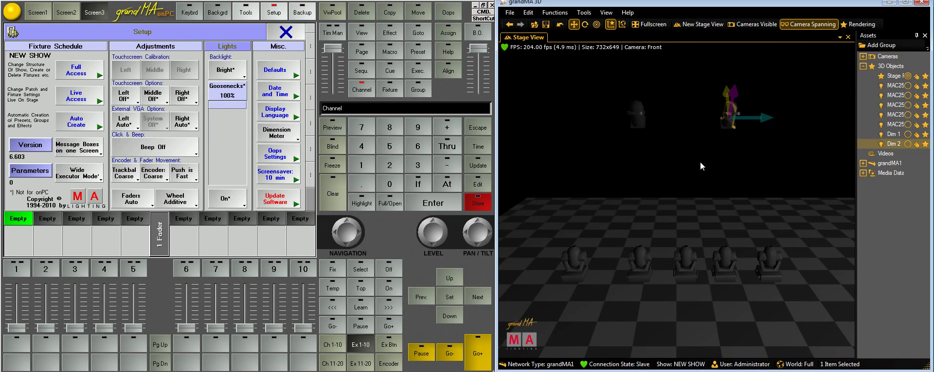
Step: Select the rightmost MAC250, switch the executor faders to the encoder controls, and deselect the fixture
left_click(766, 265)
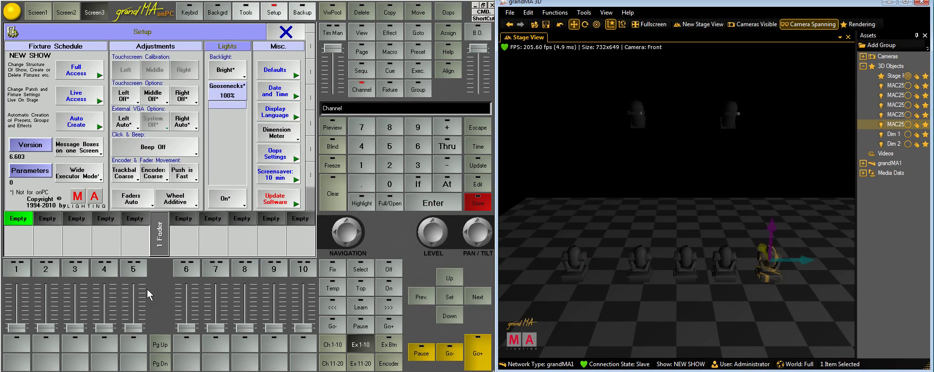
left_click(377, 365)
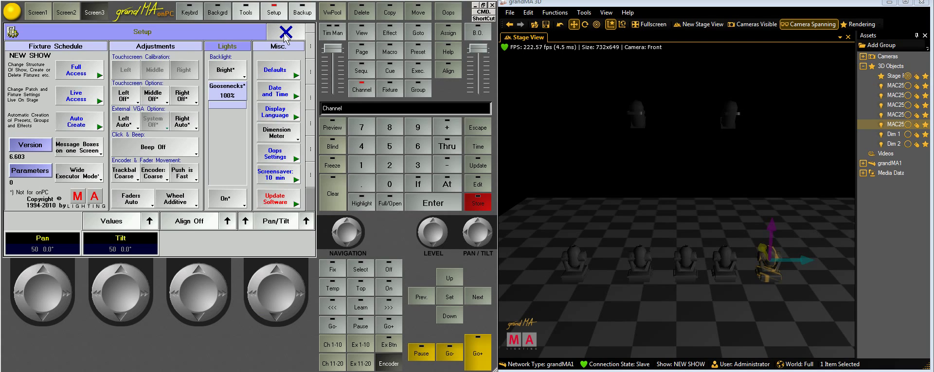
left_click(629, 124)
left_click_drag(584, 179, 672, 252)
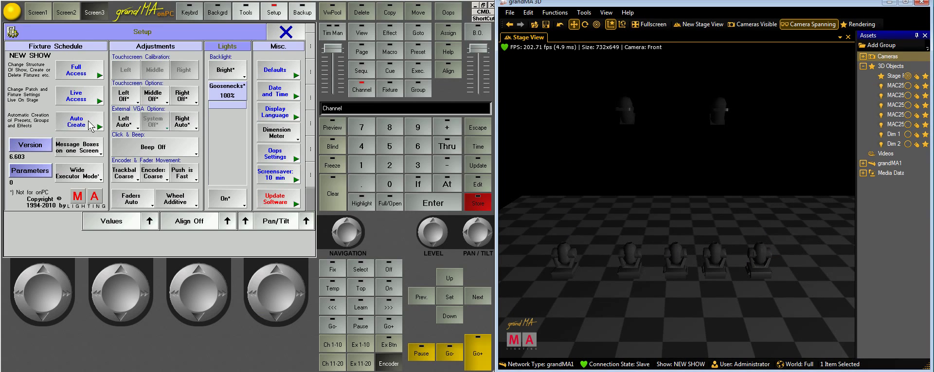
Step: Auto-create the single, all, odd and even groups for the MAC250 M4 and Dimmer 8bit fixture types, and leave the setup
left_click(286, 33)
left_click(269, 9)
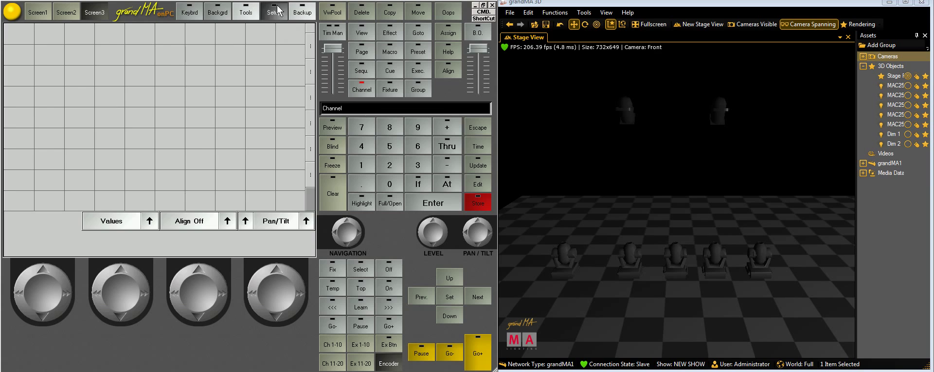
left_click(73, 128)
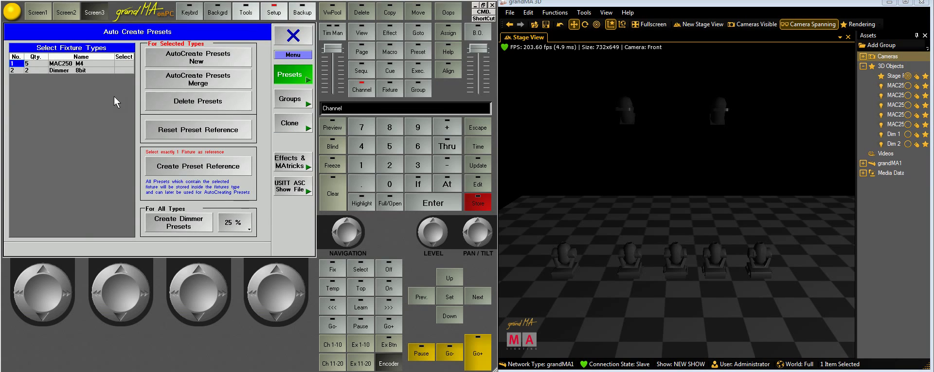
left_click(301, 100)
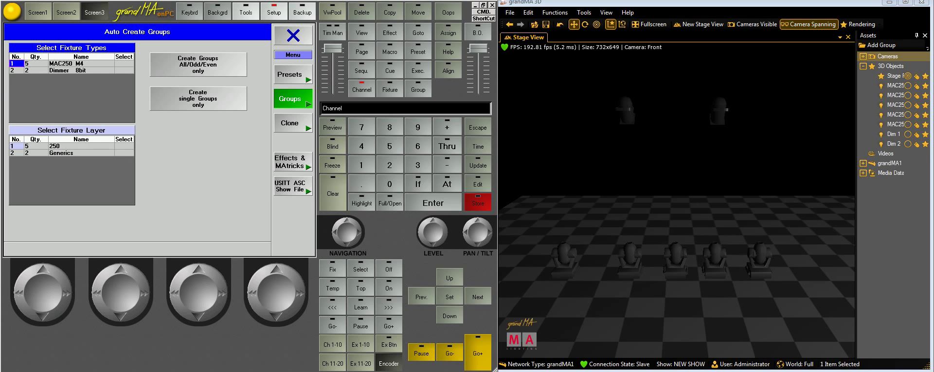
left_click(122, 64)
left_click(119, 68)
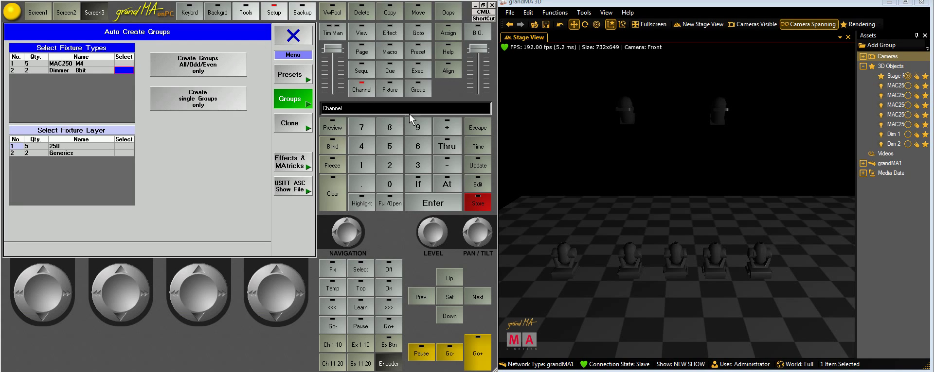
left_click(199, 72)
left_click(156, 153)
left_click(293, 36)
left_click(293, 34)
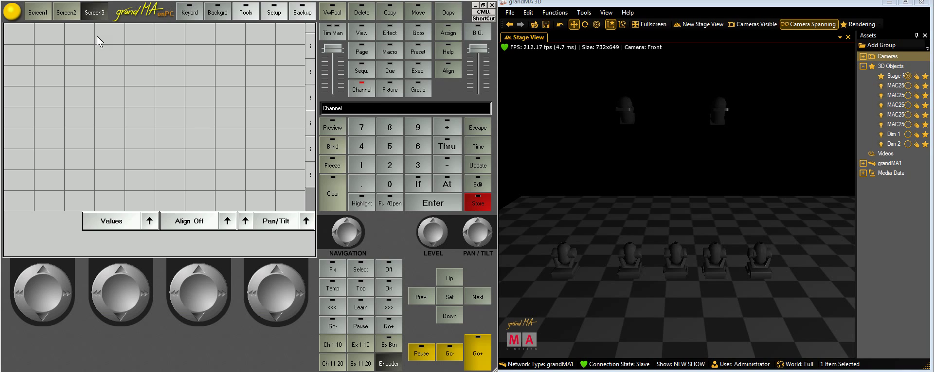
Step: Create a Groups pool window on Screen1 and shrink it to the first two rows
left_click(41, 11)
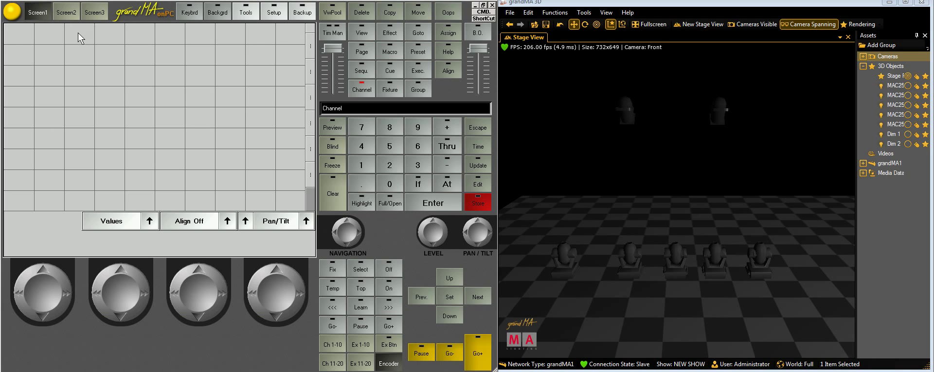
left_click(18, 36)
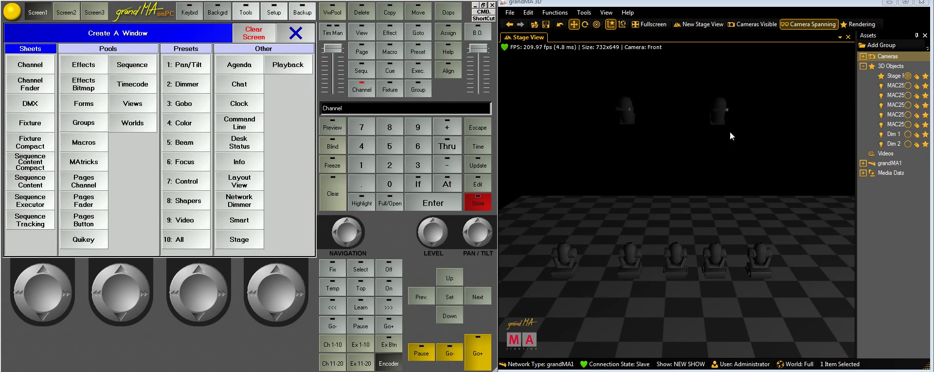
left_click(75, 124)
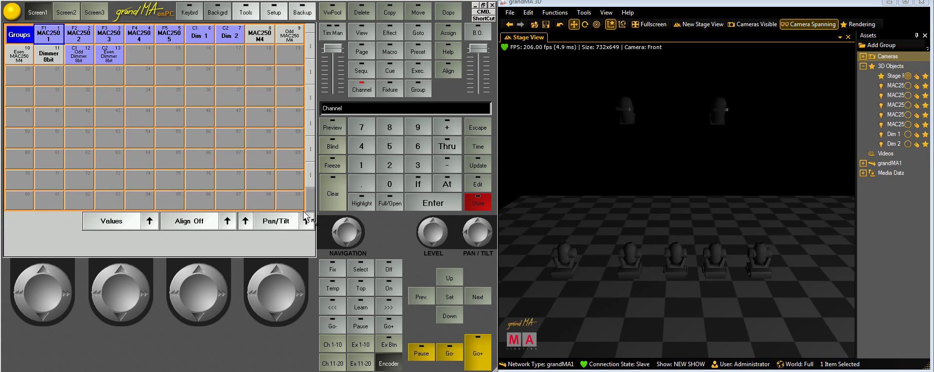
left_click_drag(304, 212, 298, 65)
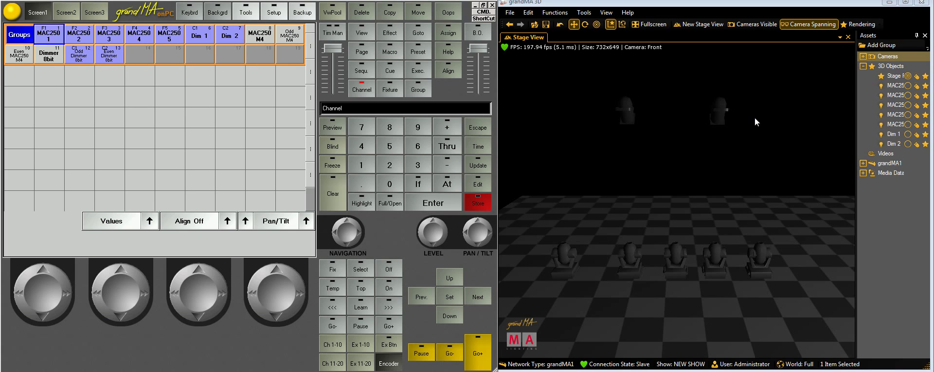
Step: Select the MAC250 1 group, test it at full, and clear the programmer
left_click(54, 38)
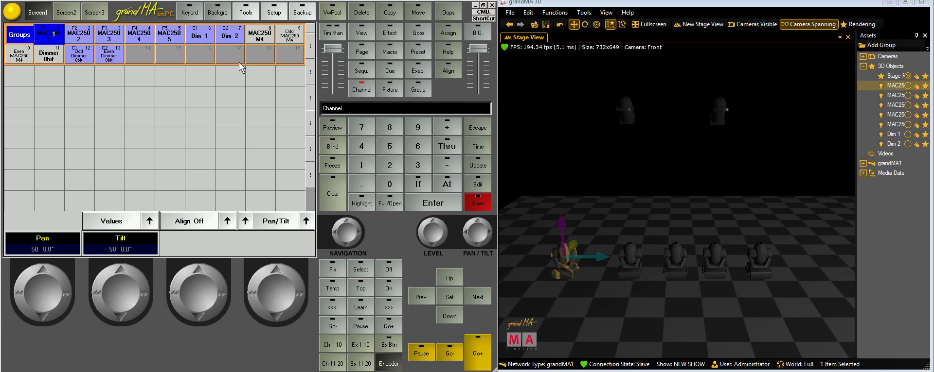
double_click(457, 184)
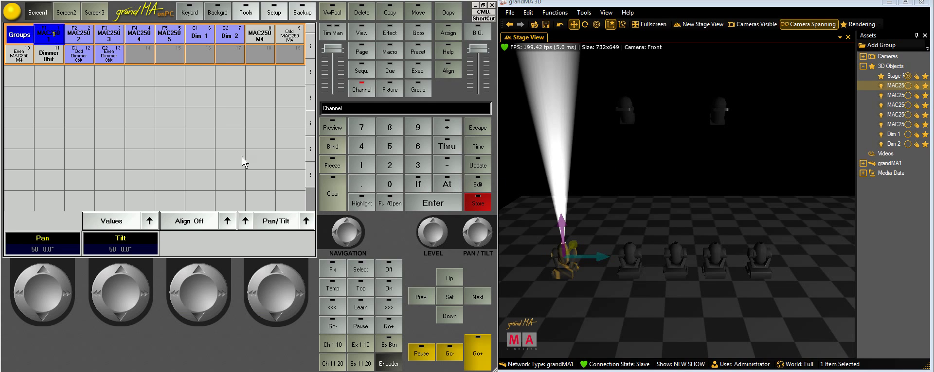
left_click(320, 190)
left_click(320, 189)
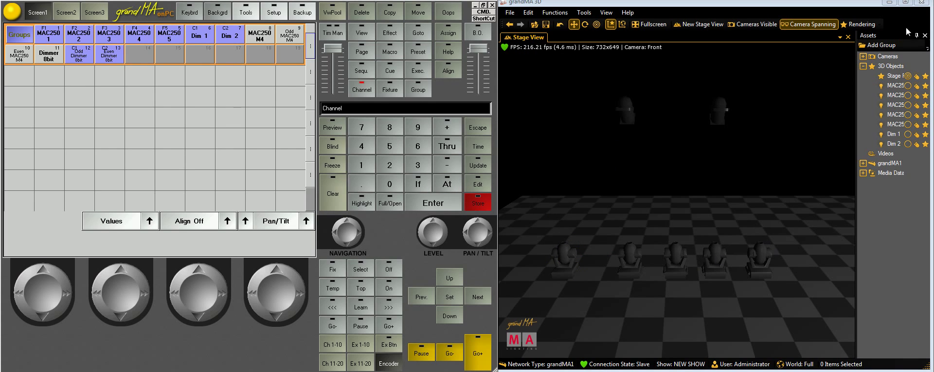
Step: Close the Assets pane in grandMA 3D and add a Smart window directly below the Groups pool
left_click(925, 36)
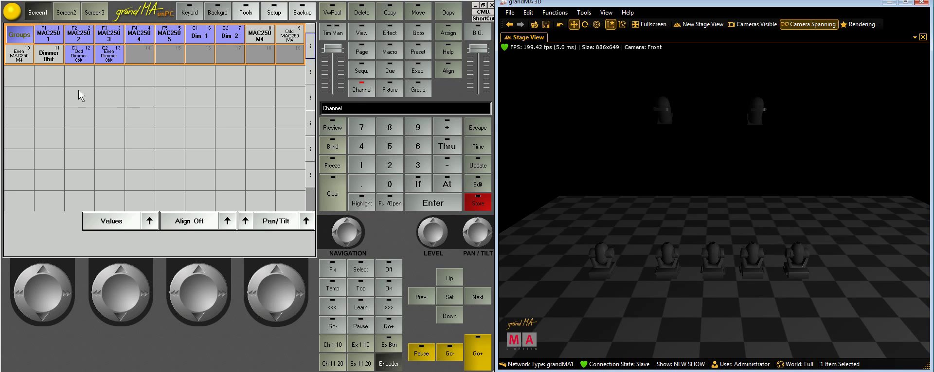
left_click(18, 78)
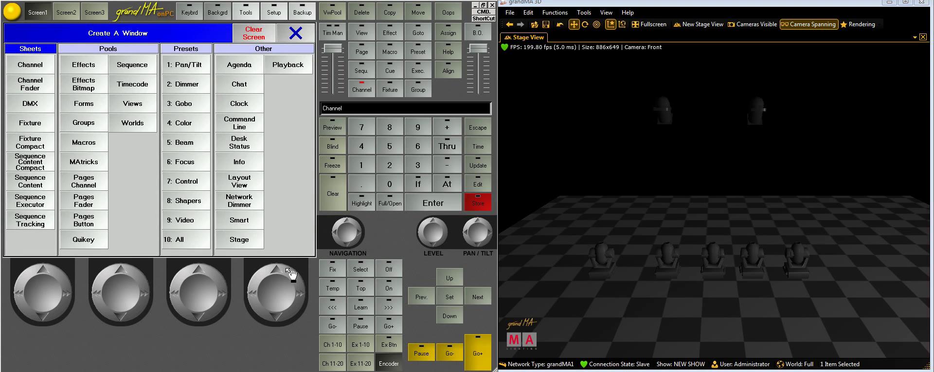
left_click(243, 222)
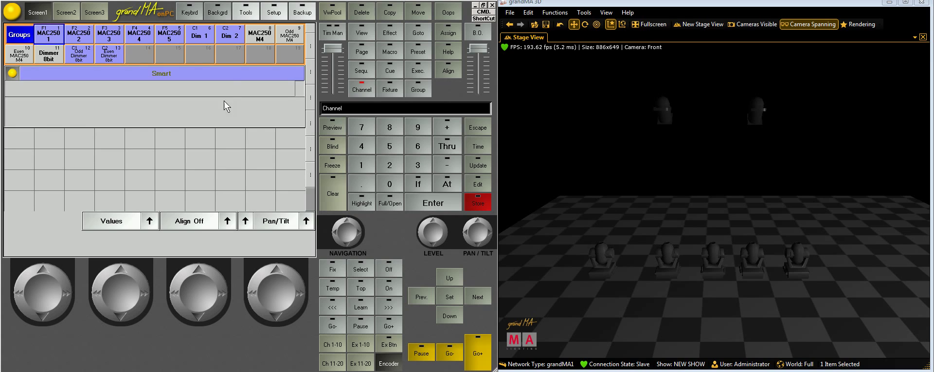
Step: Add a Pan/Tilt preset pool below the Smart window and reduce it to a single row of seven preset slots
left_click(29, 144)
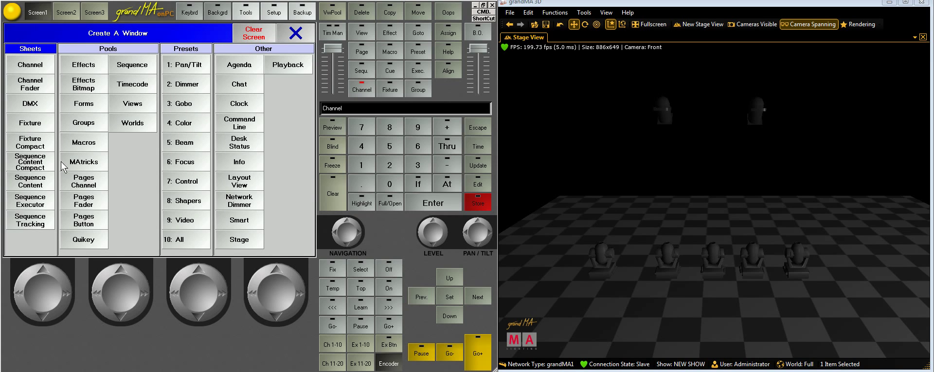
left_click(189, 73)
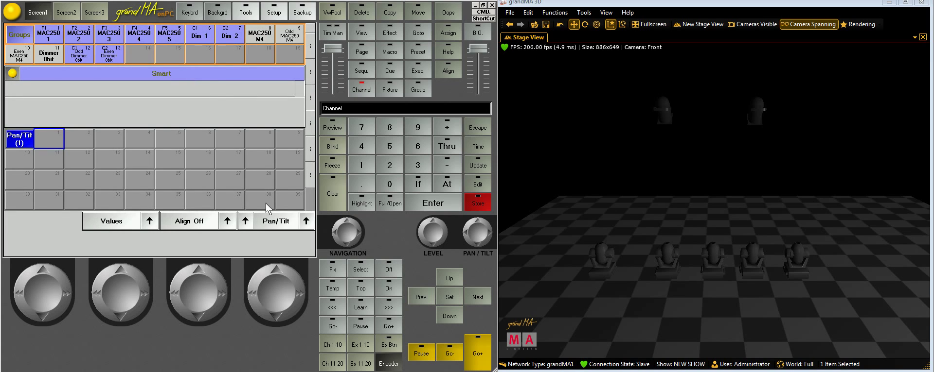
left_click_drag(307, 213, 221, 214)
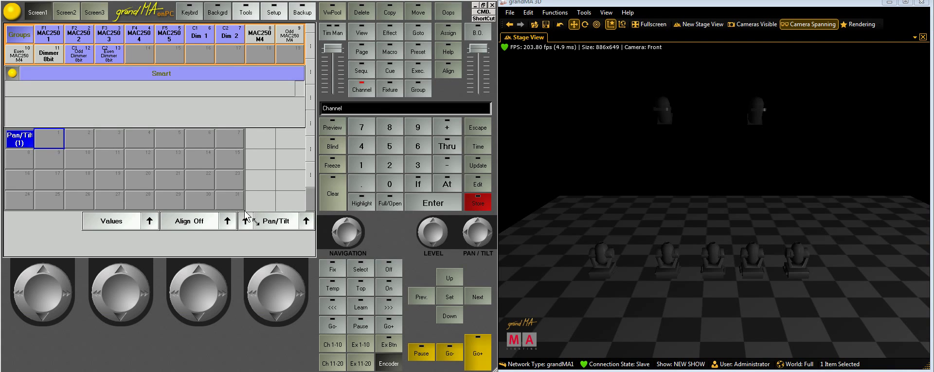
left_click_drag(243, 156, 246, 148)
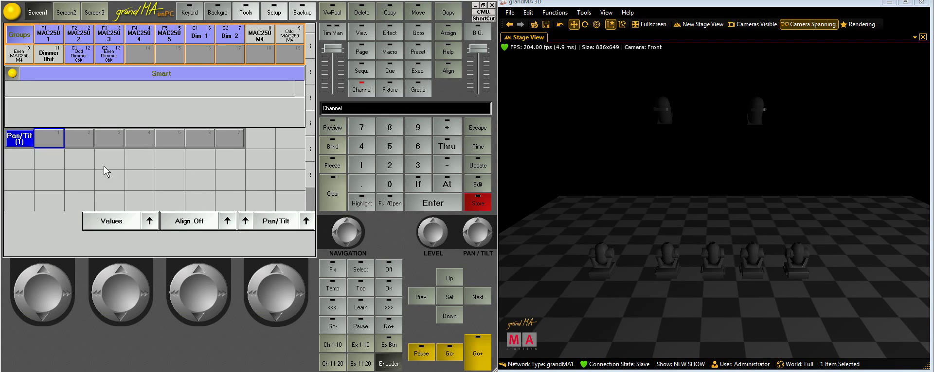
Step: Add a Color preset pool below the Pan/Tilt pool and shrink it to one full-width row
left_click(20, 159)
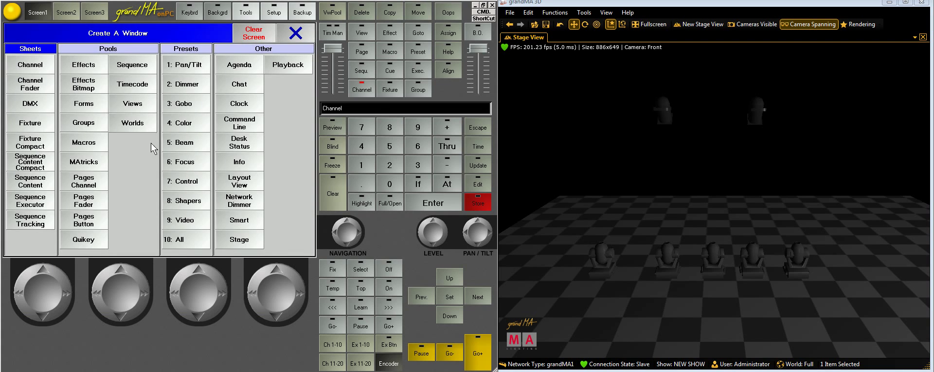
left_click(185, 126)
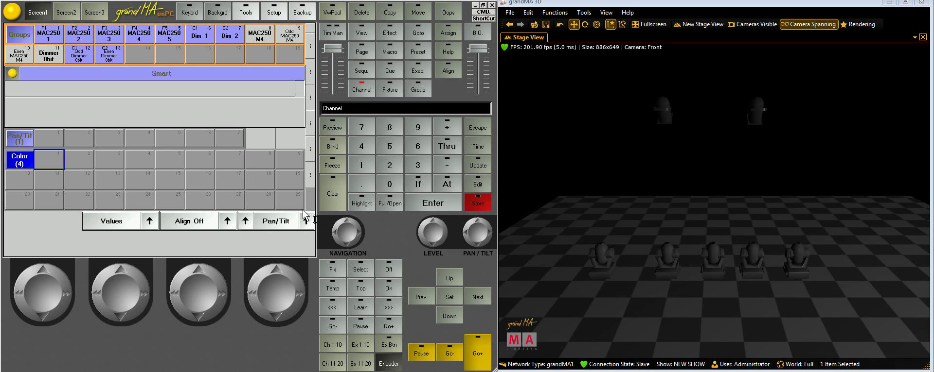
left_click_drag(303, 214, 308, 176)
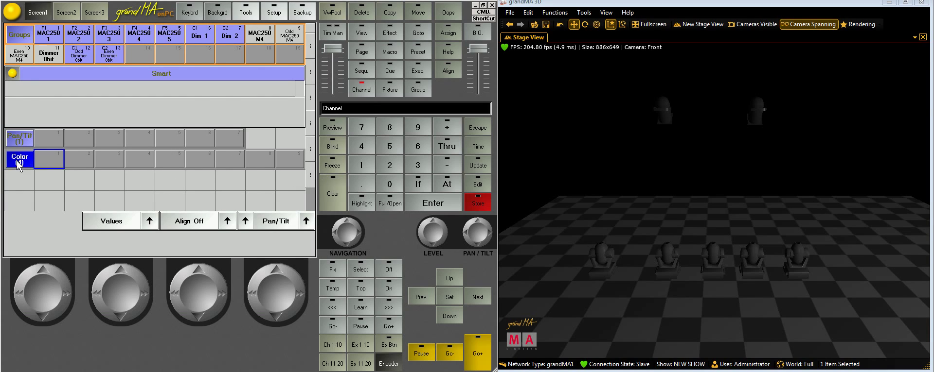
Step: Shift the Pan/Tilt and Color pools down one row, widen Pan/Tilt to full width, and extend the Smart window into the freed row
mouse_move(20, 160)
left_mouse_down()
mouse_move(20, 188)
mouse_move(20, 140)
mouse_move(18, 158)
left_mouse_up()
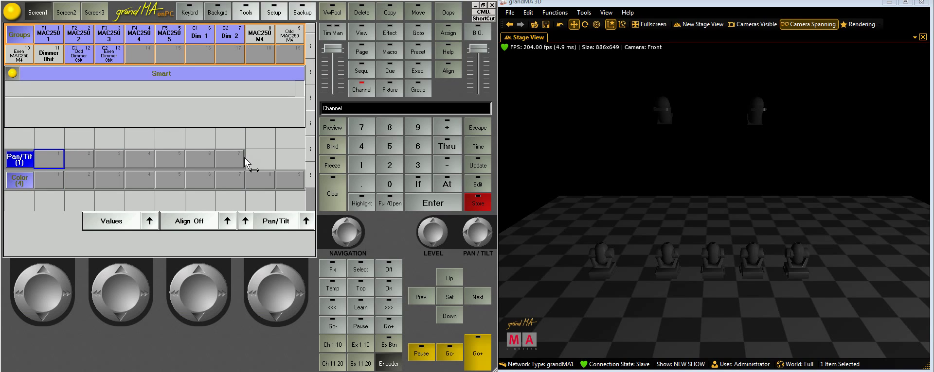
left_click_drag(244, 162, 303, 163)
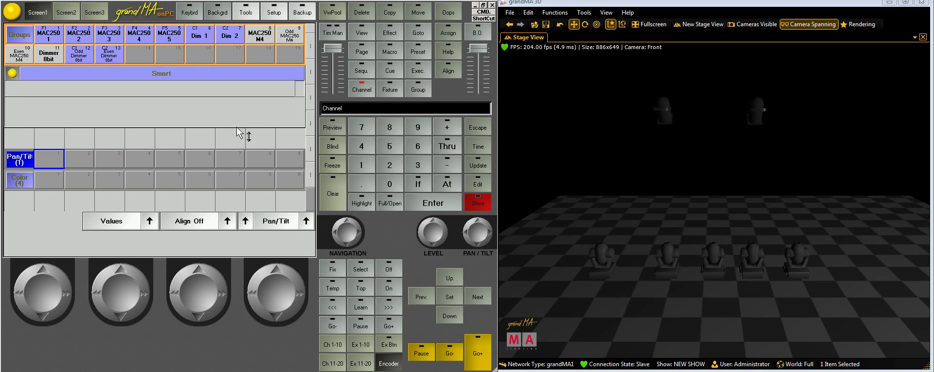
left_click_drag(239, 128, 237, 147)
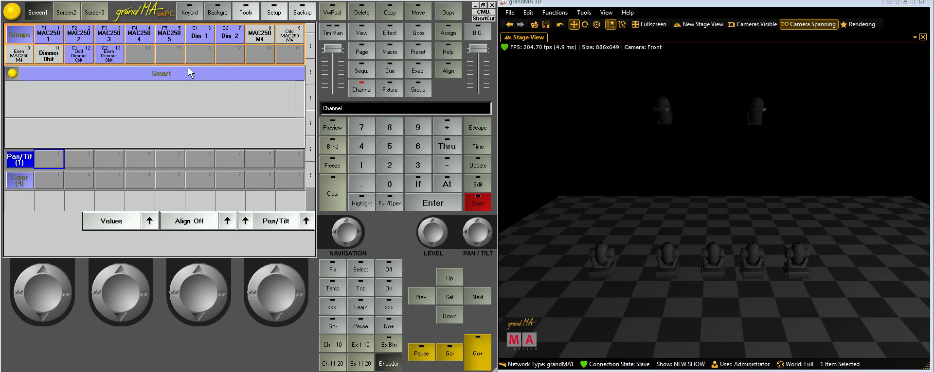
Step: Select Dim 1 and MAC250 2, examine their Dimmer, Gobo1, Color1, Beam1 and Focus functions in the Smart window, and clear the selection
left_click(197, 40)
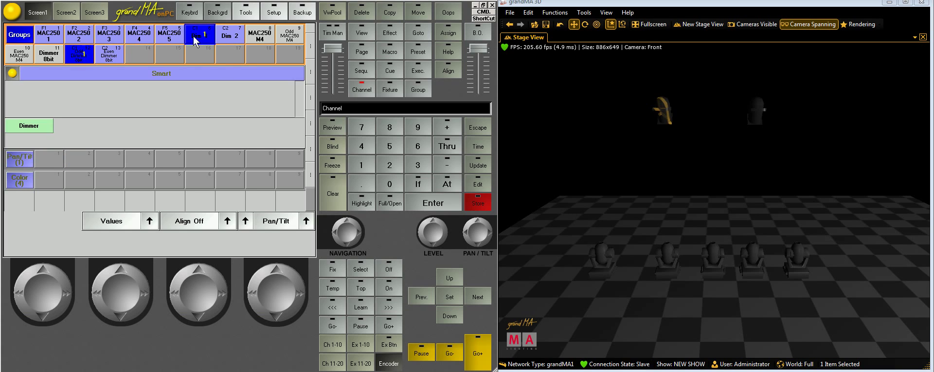
left_click(28, 126)
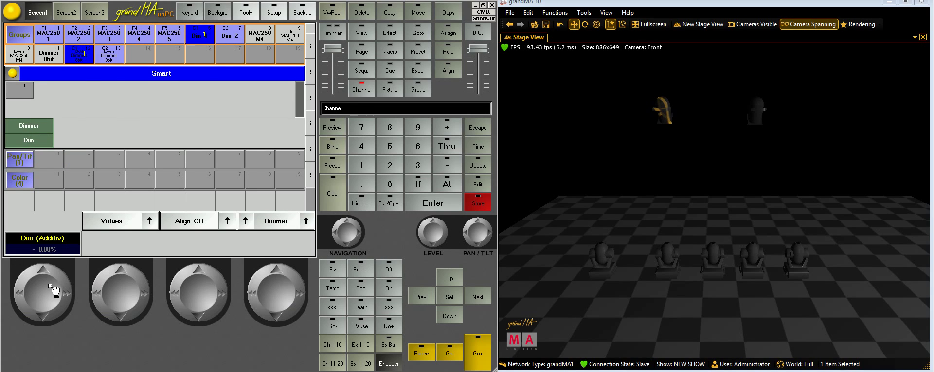
left_click(78, 35)
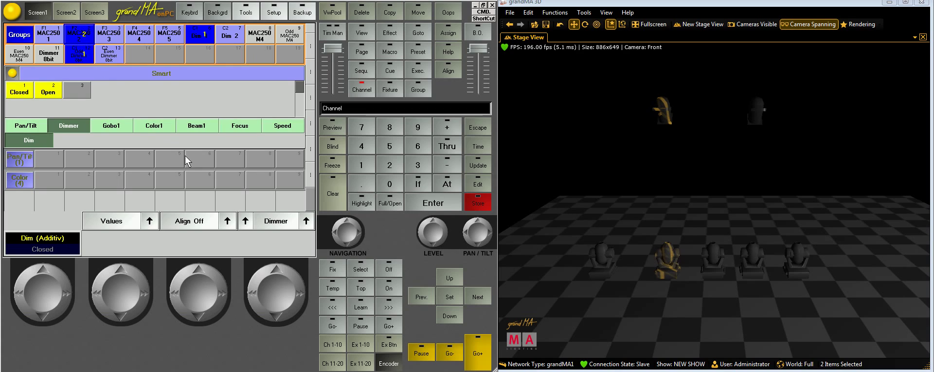
left_click(109, 128)
left_click(146, 126)
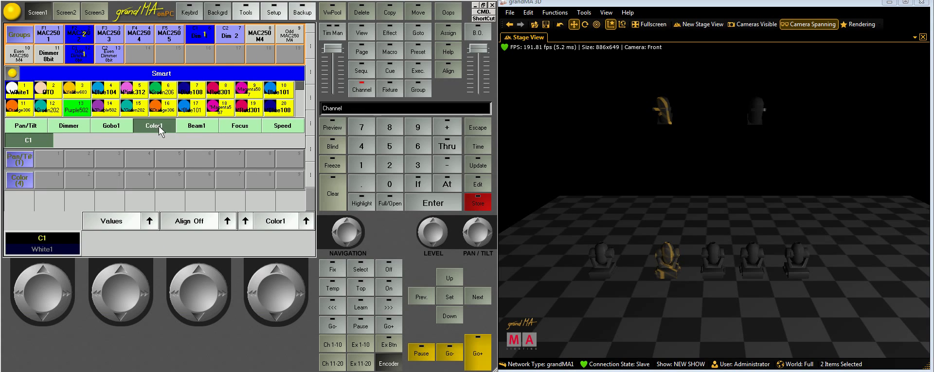
left_click(184, 128)
left_click(232, 127)
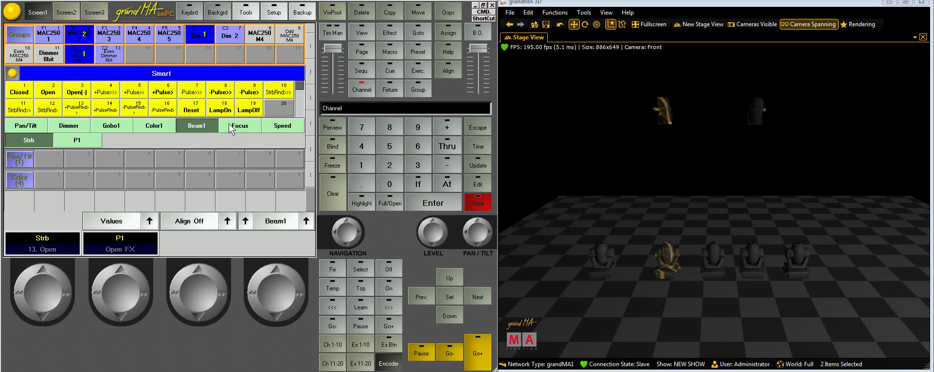
left_click(332, 191)
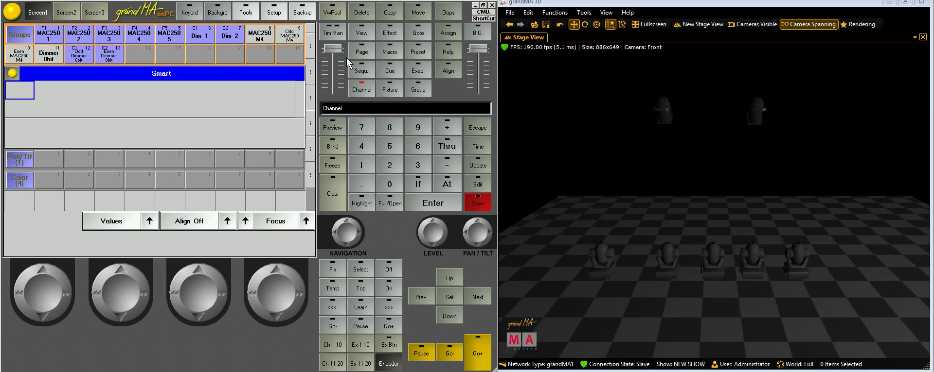
Step: Select the MAC250 M4 group, test all five fixtures at 100, and clear the programmer
left_click(259, 37)
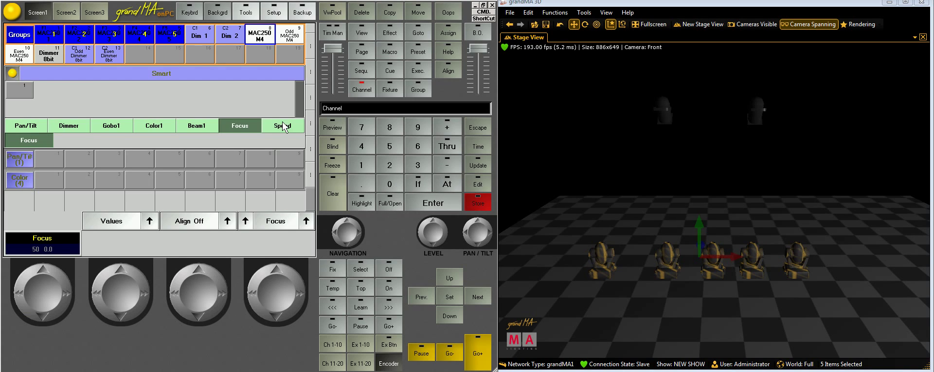
left_click(447, 185)
left_click(361, 165)
left_click(389, 184)
left_click(389, 184)
left_click(438, 205)
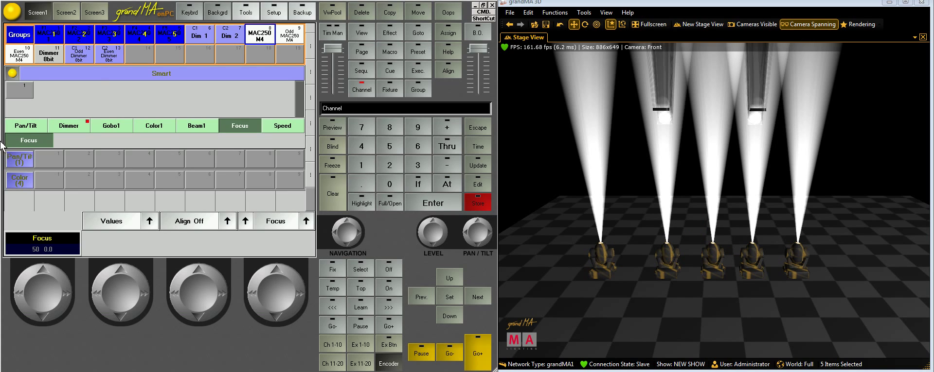
left_click(332, 194)
left_click(331, 194)
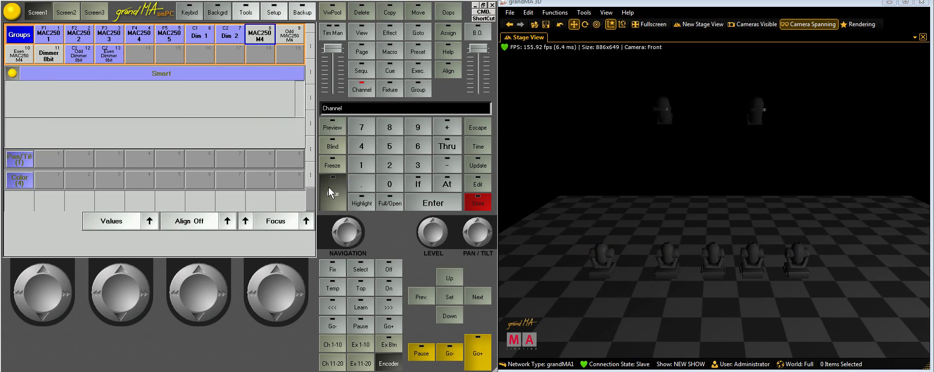
Step: Select fixtures 1 through 5 and bring their dimmers up to full intensity
left_click(389, 93)
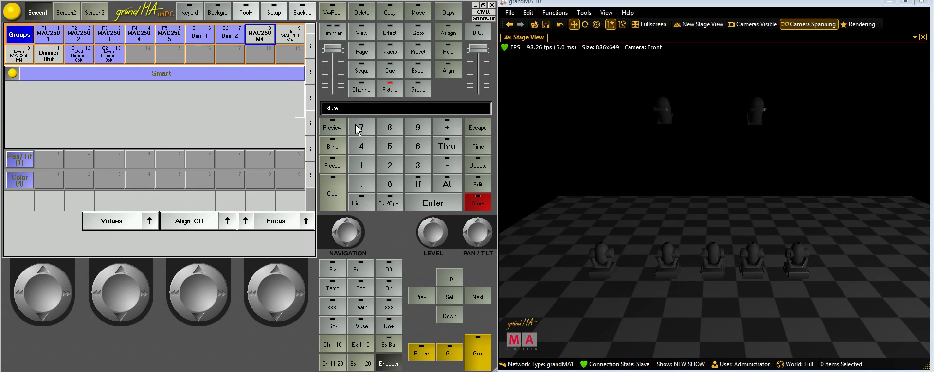
left_click(361, 165)
left_click(390, 146)
left_click(446, 183)
left_click(384, 184)
left_click(433, 203)
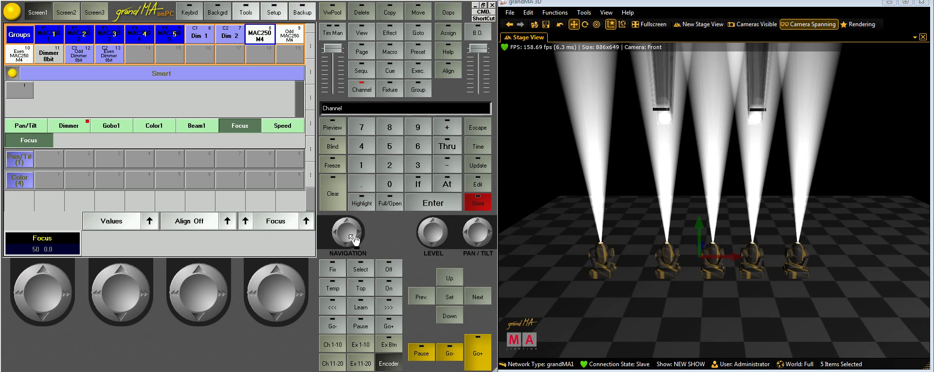
Step: Dim the five selected MAC250 fixtures slightly with the level control and raise them back to full
scroll(352, 239, "down", 2)
scroll(352, 237, "up", 2)
scroll(431, 236, "down", 5)
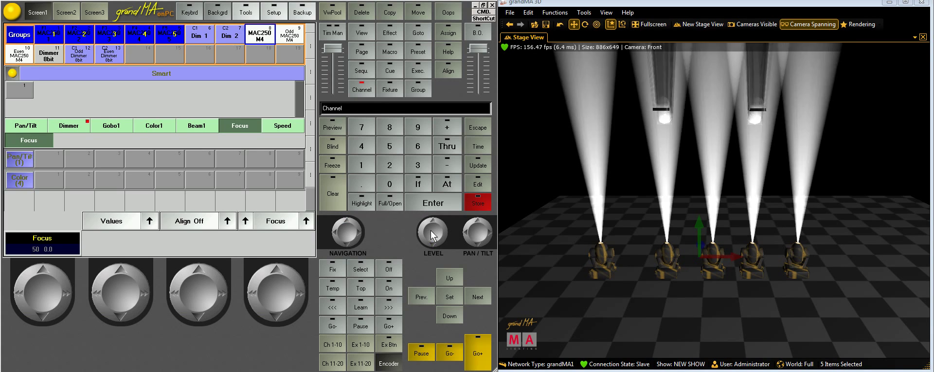
scroll(431, 236, "up", 2)
scroll(431, 236, "up", 3)
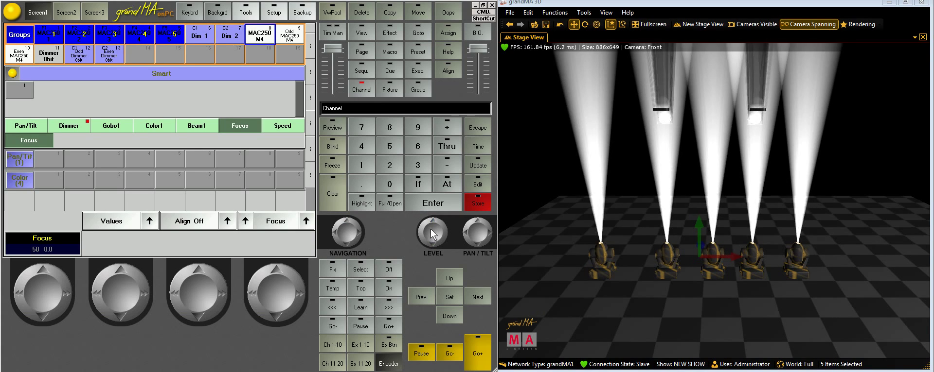
Step: Pan and tilt the five MAC250 fixtures down from vertical so their beams aim at the rear stage floor
scroll(479, 237, "up", 5)
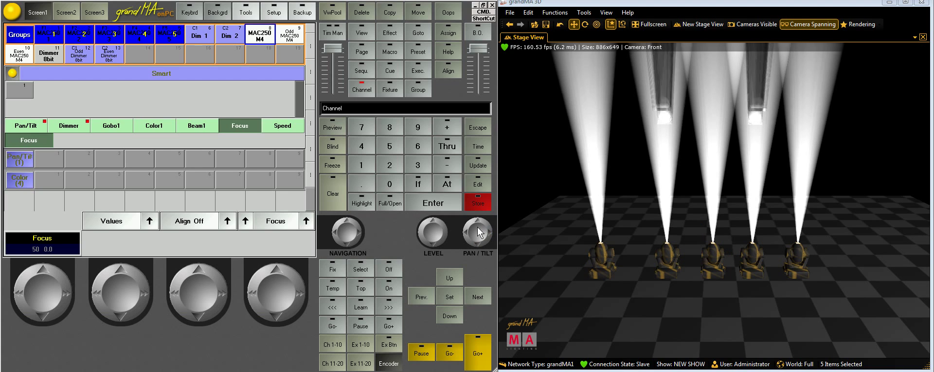
scroll(479, 232, "down", 8)
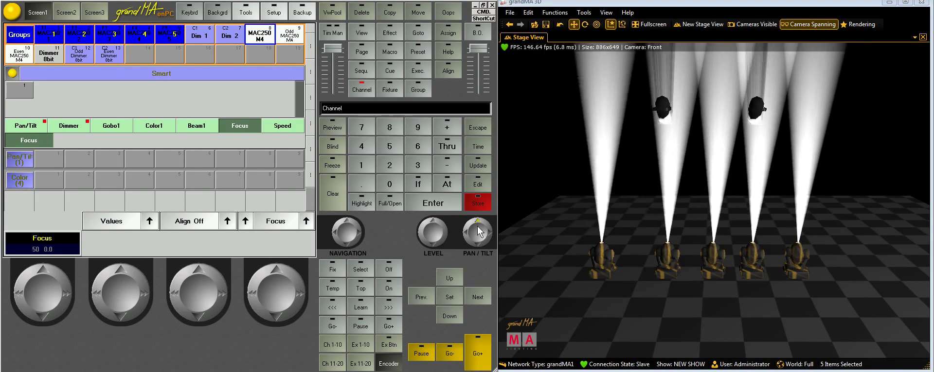
scroll(478, 233, "down", 6)
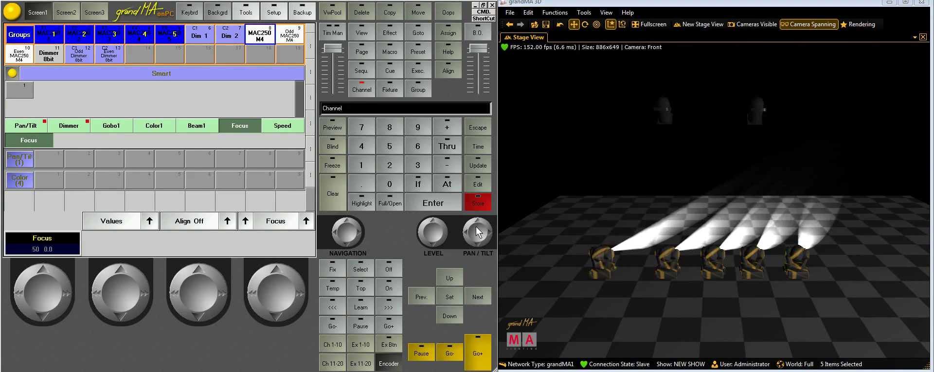
scroll(479, 233, "down", 3)
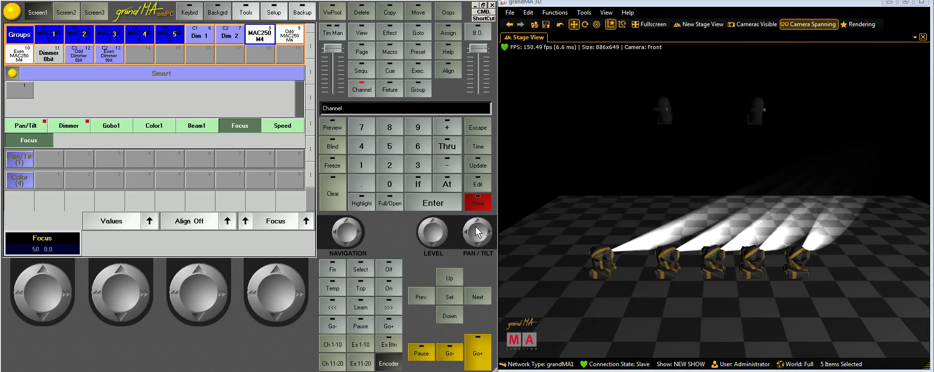
scroll(479, 232, "up", 4)
scroll(479, 233, "down", 3)
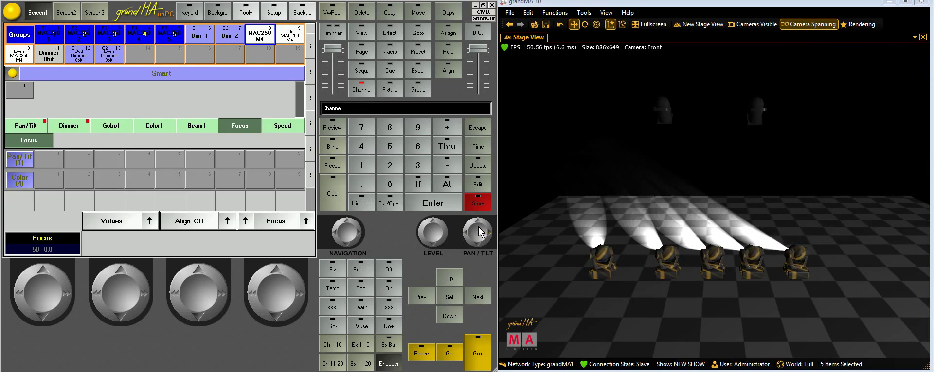
left_click_drag(477, 227, 477, 232)
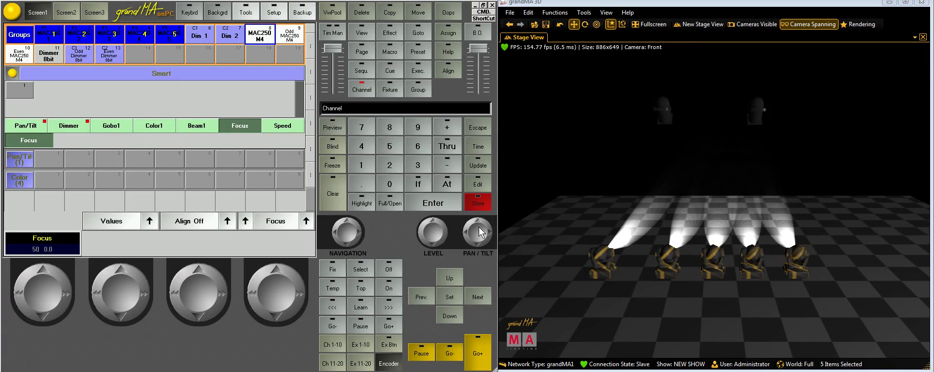
Step: Fine-tune the five fixtures' pan and tilt so their beams converge symmetrically on the centre of the rear floor
scroll(479, 232, "up", 10)
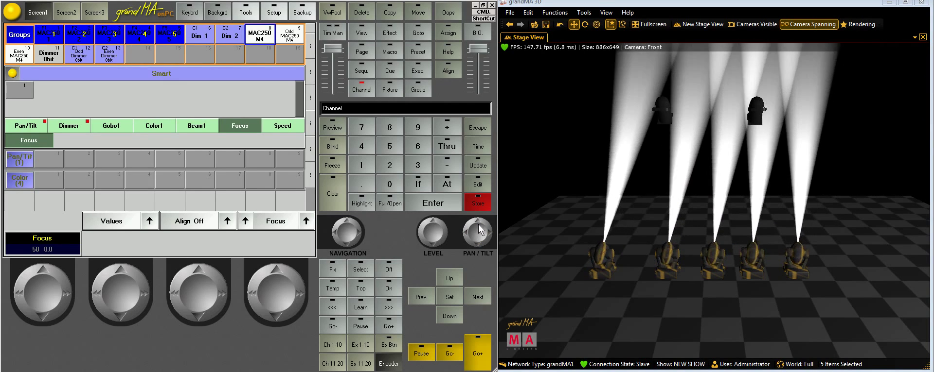
scroll(479, 231, "down", 10)
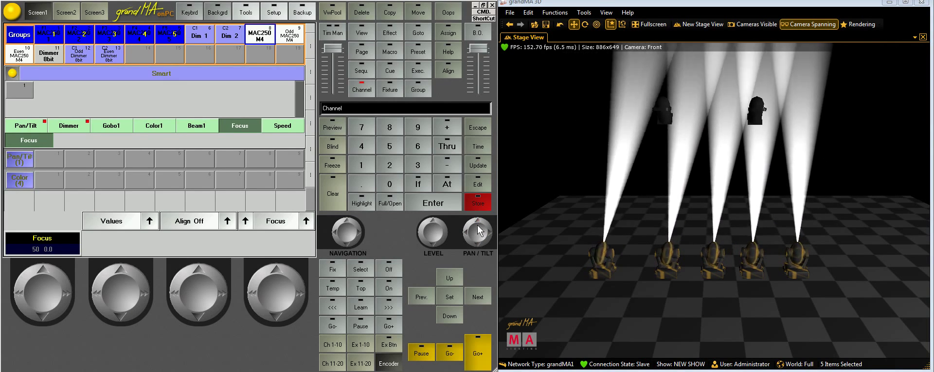
scroll(478, 232, "down", 10)
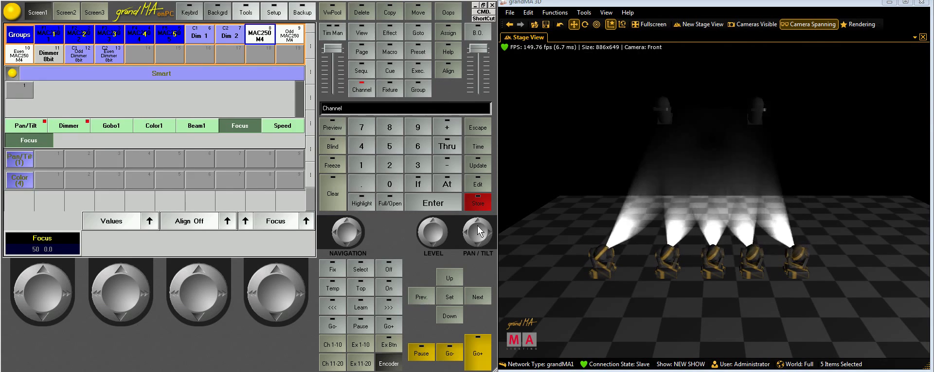
scroll(479, 232, "up", 5)
scroll(477, 233, "up", 3)
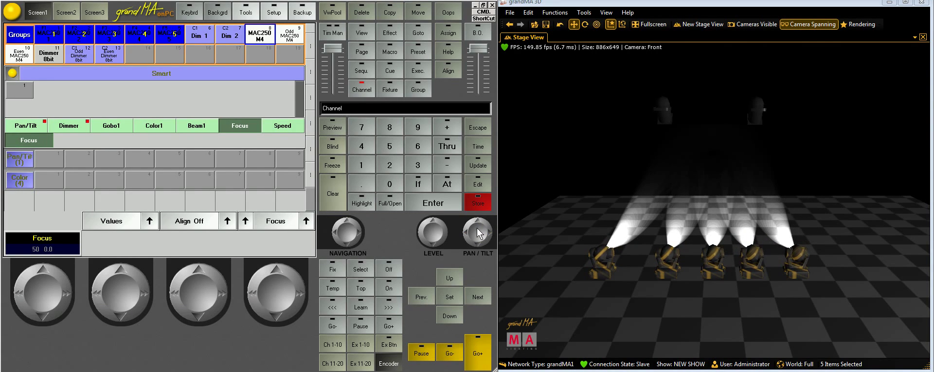
scroll(479, 233, "up", 3)
Step: Store the current position as the first Pan/Tilt preset and name it Floor
left_click(480, 203)
left_click(51, 156)
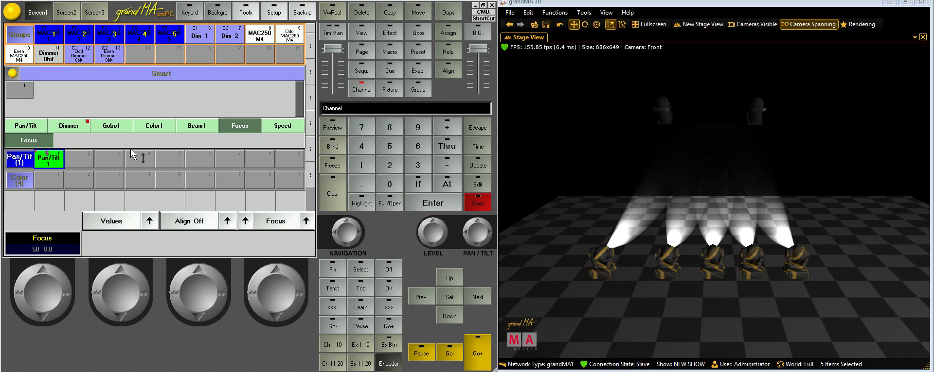
type("Floor")
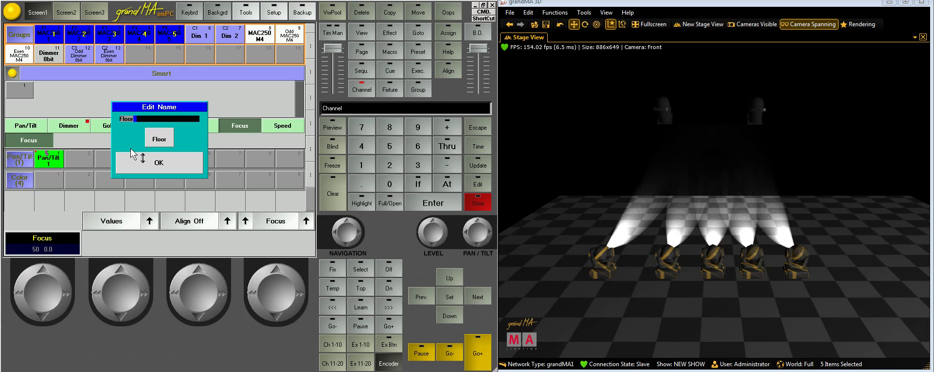
key("Return")
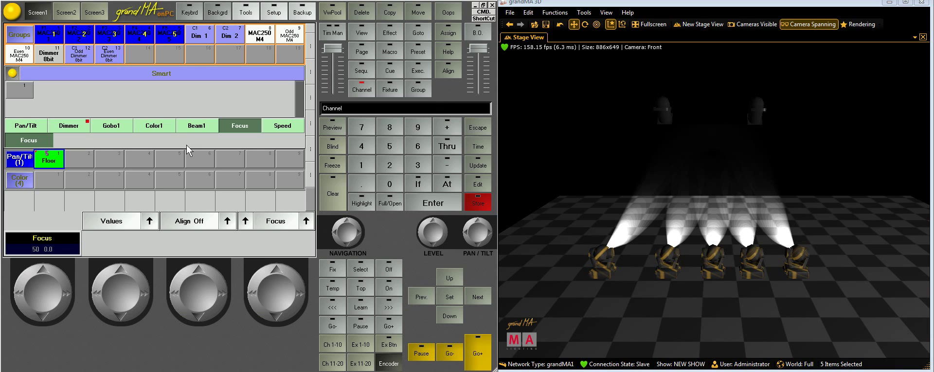
Step: Select MAC250 1, 3 and 5 and tilt them over so their beams hit the floor in front of the fixtures
left_click(54, 35)
left_click(108, 35)
left_click(163, 36)
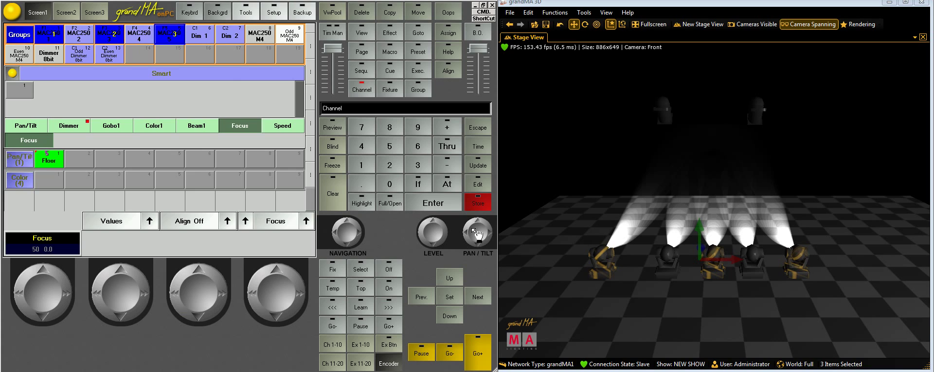
scroll(477, 236, "up", 5)
scroll(474, 235, "down", 10)
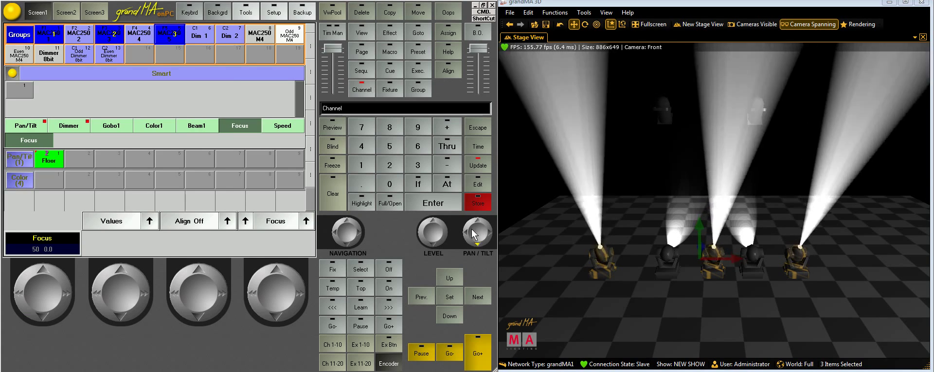
scroll(474, 235, "down", 5)
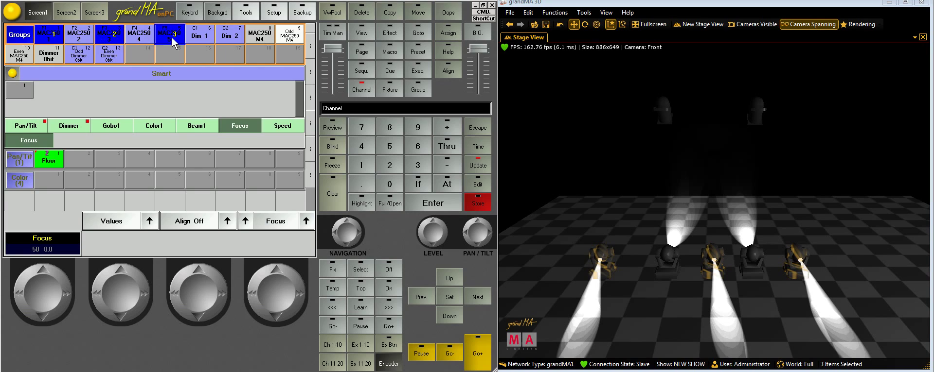
left_click(85, 35)
left_click(133, 43)
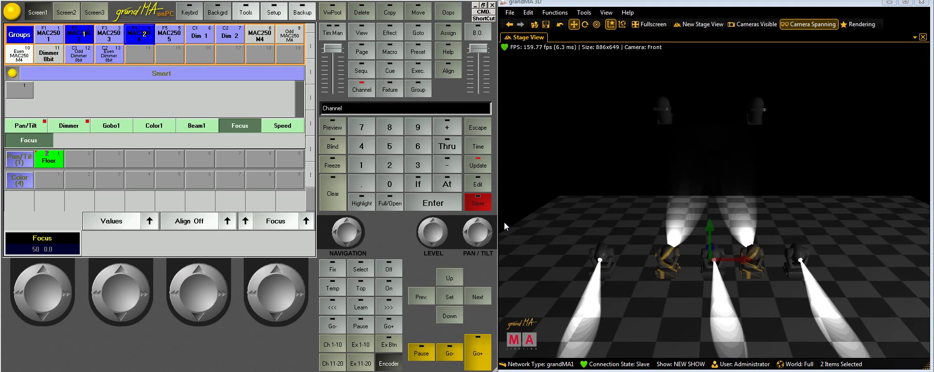
left_click(73, 56)
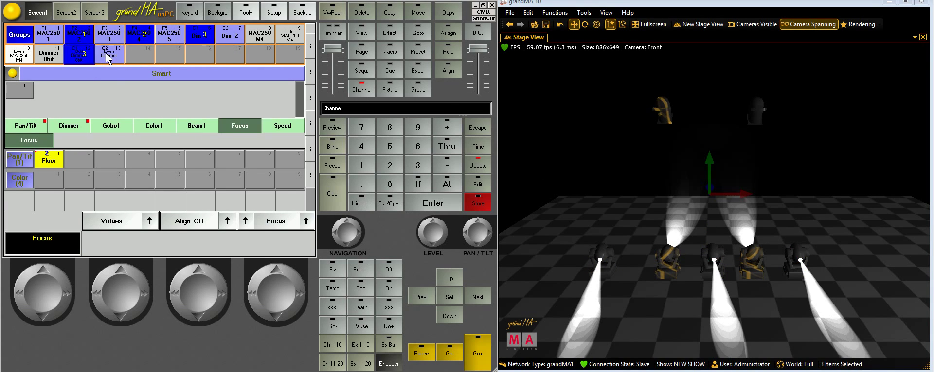
left_click(343, 193)
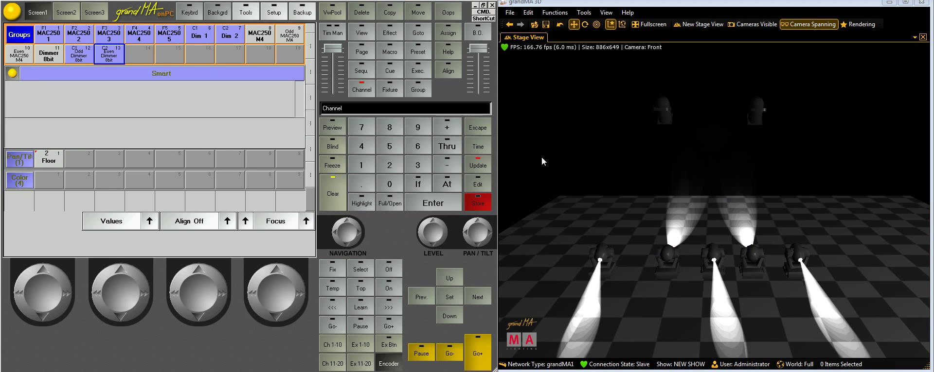
Step: Select the MAC250 M4 group and store its position as the second Pan/Tilt preset, named Reverse Floor
left_click(261, 39)
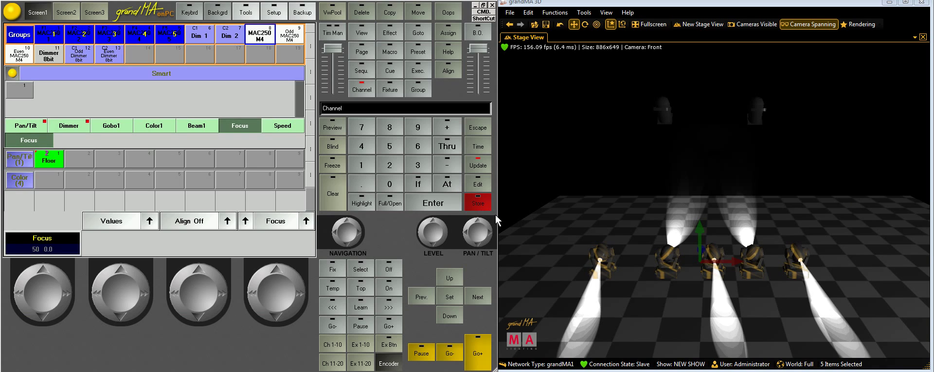
left_click(481, 205)
left_click(72, 159)
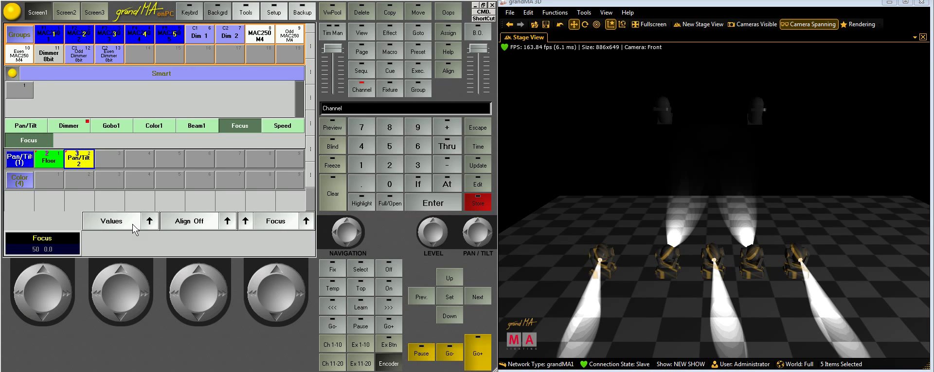
type("Reverse")
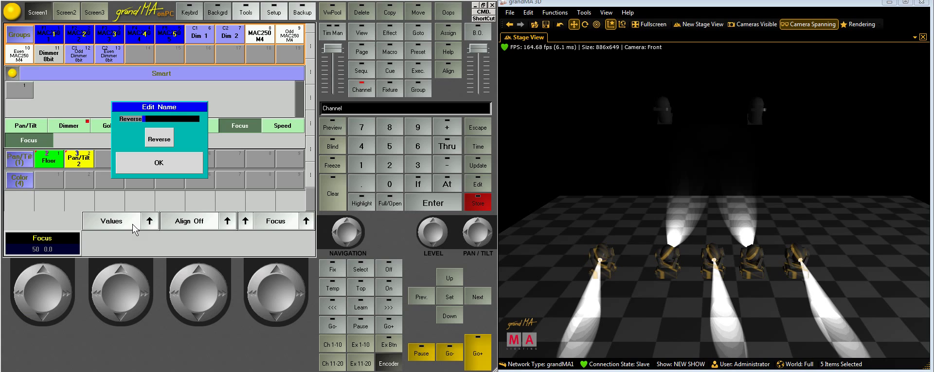
type(" Floor")
key("Return")
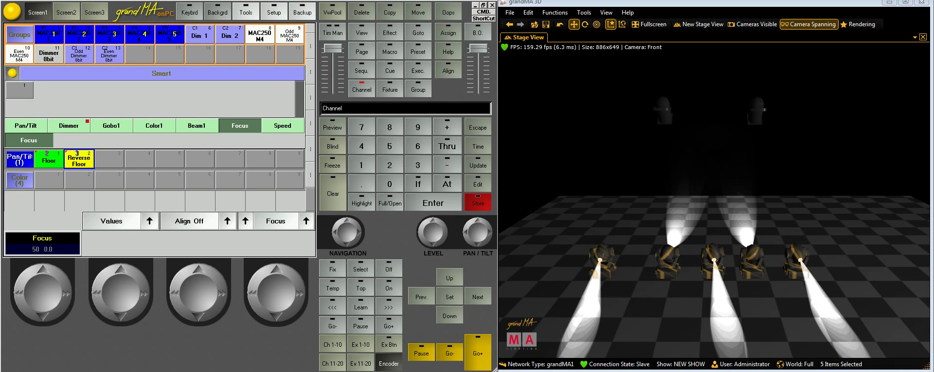
Step: Test the stored positions by recalling Floor and switching back to Reverse Floor for the MAC250 group
left_click(74, 167)
left_click(50, 164)
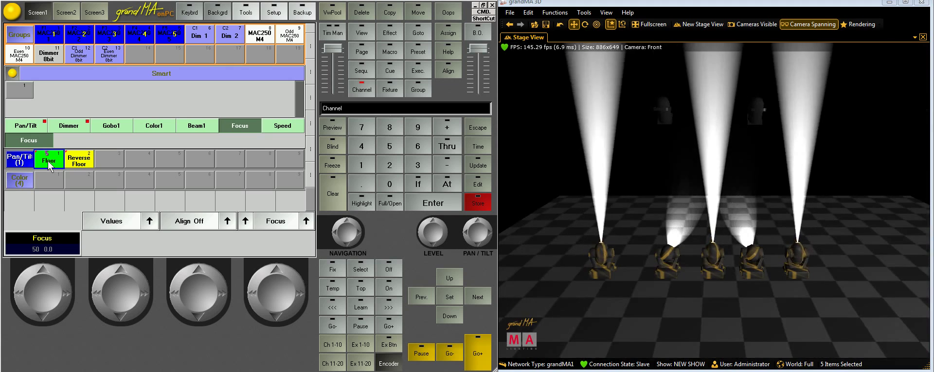
left_click(78, 165)
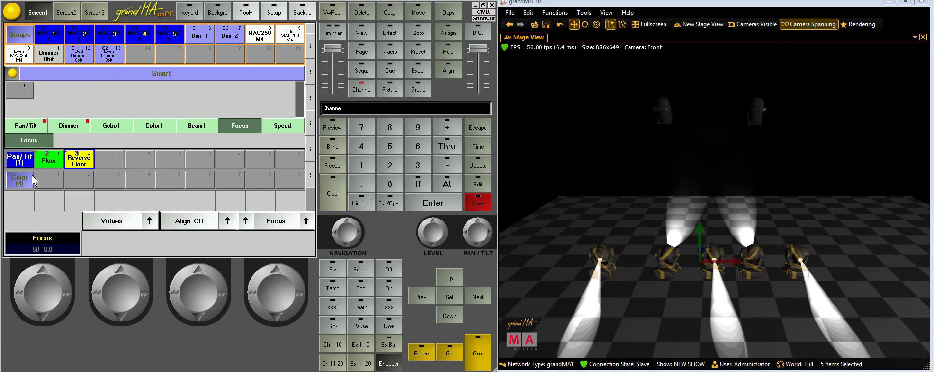
Step: Try Green206 from the Color1 functions, switch the fixtures to Blue108, and store it as the first Color preset
left_click(155, 129)
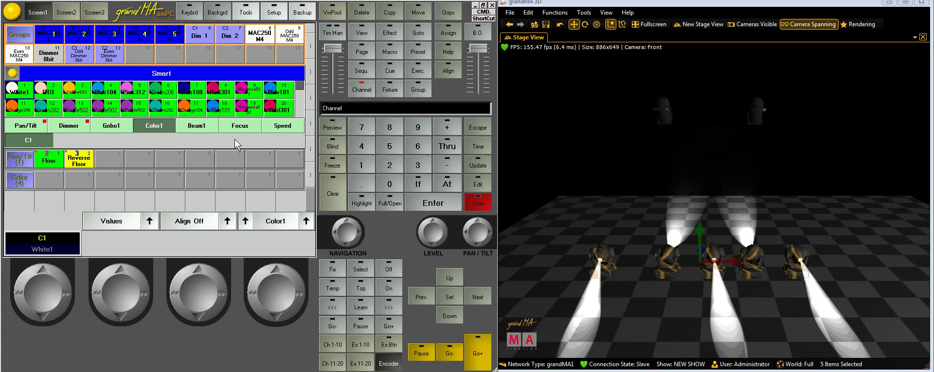
left_click(167, 88)
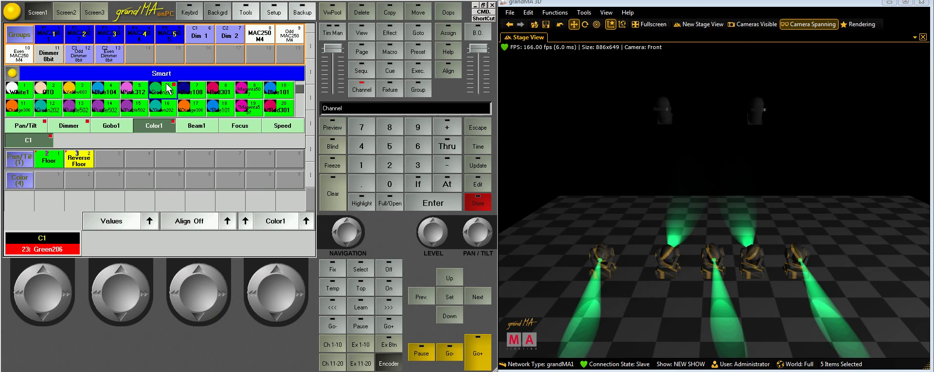
left_click(192, 91)
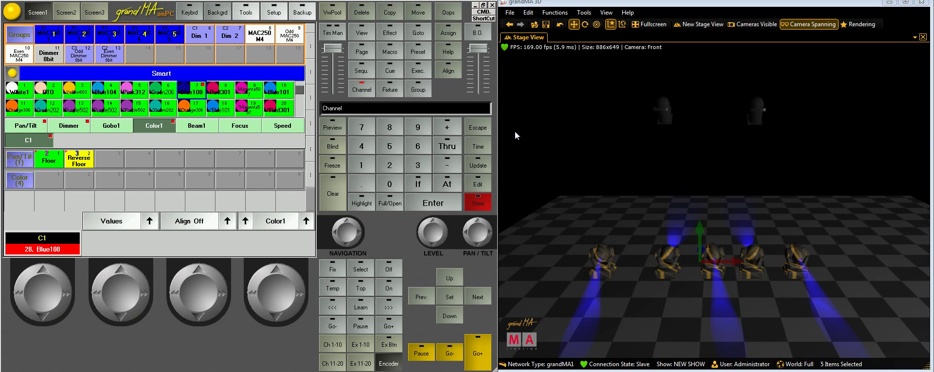
left_click(474, 196)
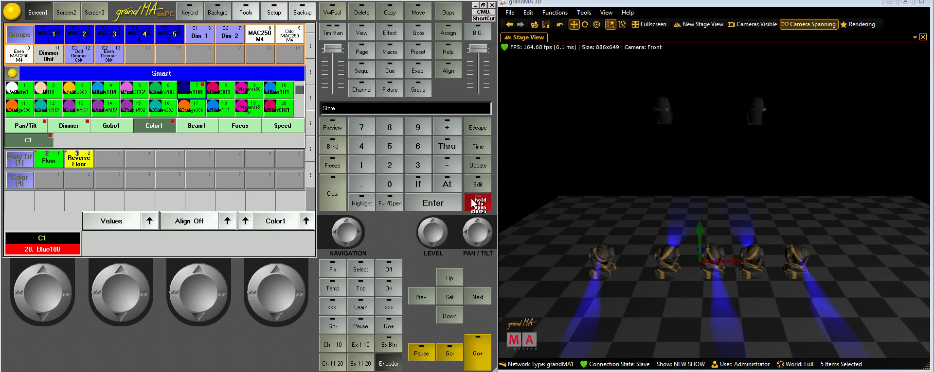
left_click(49, 180)
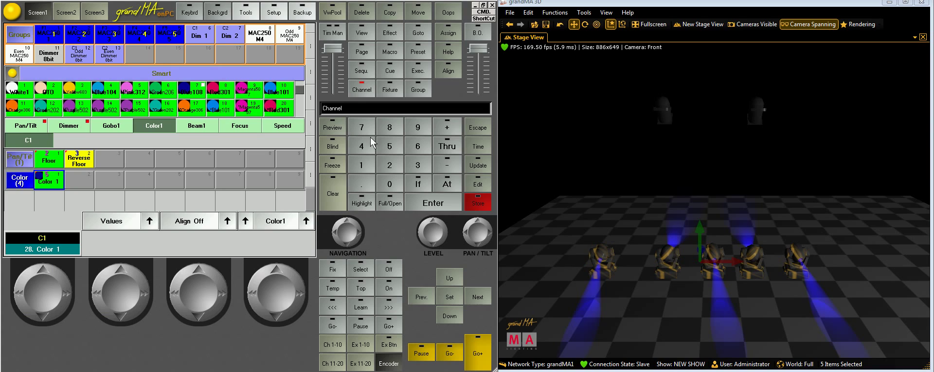
Step: Set the fixtures to Green206 and store it as the second Color preset
left_click(154, 92)
left_click(477, 199)
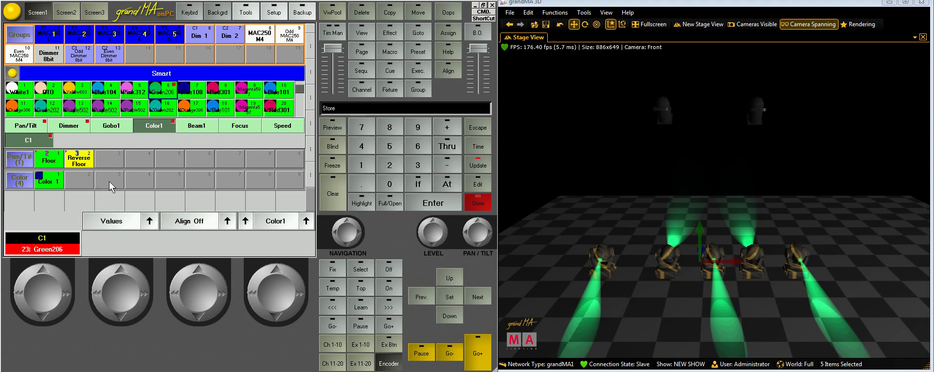
left_click(76, 179)
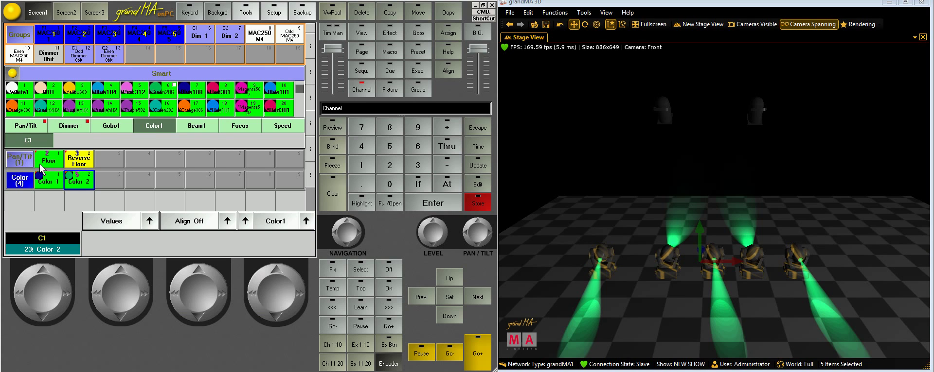
Step: Clear the programmer and test the presets on the MAC250 M4 group: recall Floor, raise the intensity, apply Color 2, and recall Reverse Floor
left_click(80, 160)
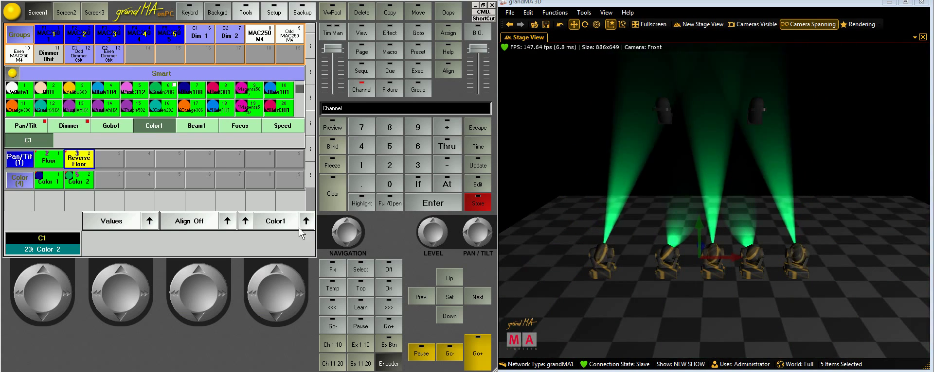
left_click(333, 194)
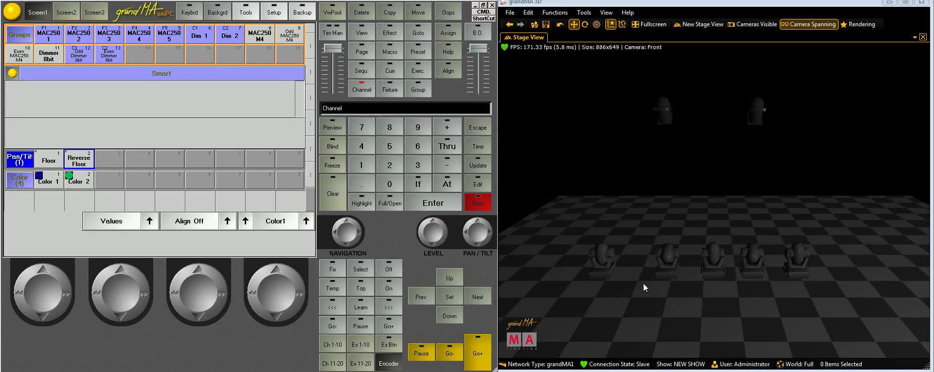
left_click(256, 38)
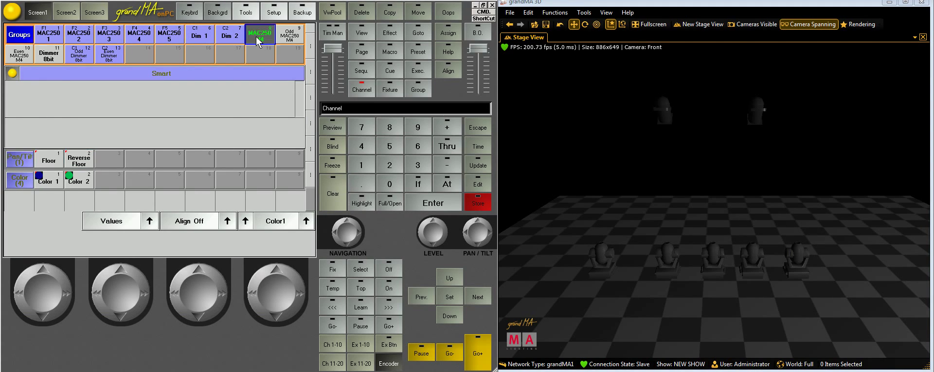
left_click(53, 164)
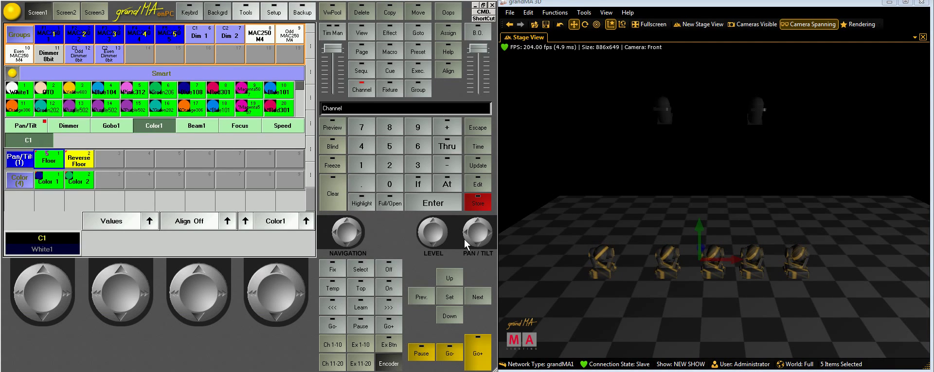
scroll(428, 238, "up", 5)
scroll(428, 238, "up", 5)
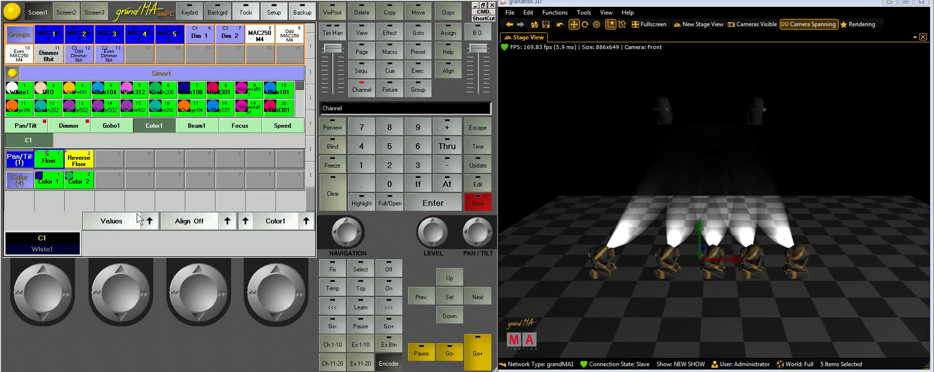
left_click(89, 184)
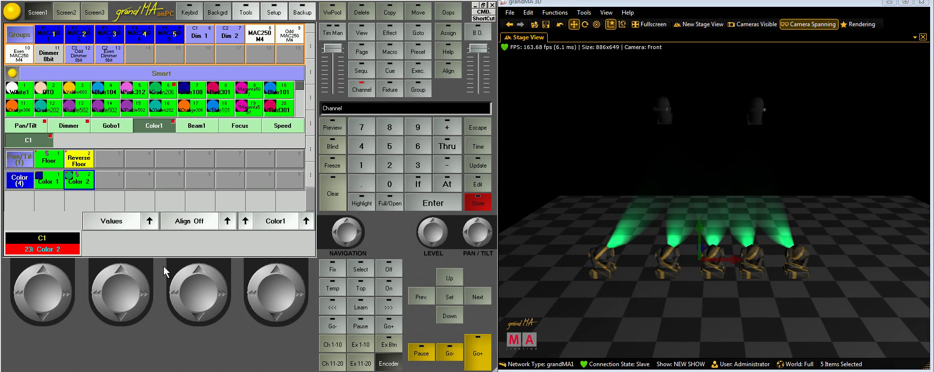
left_click(78, 158)
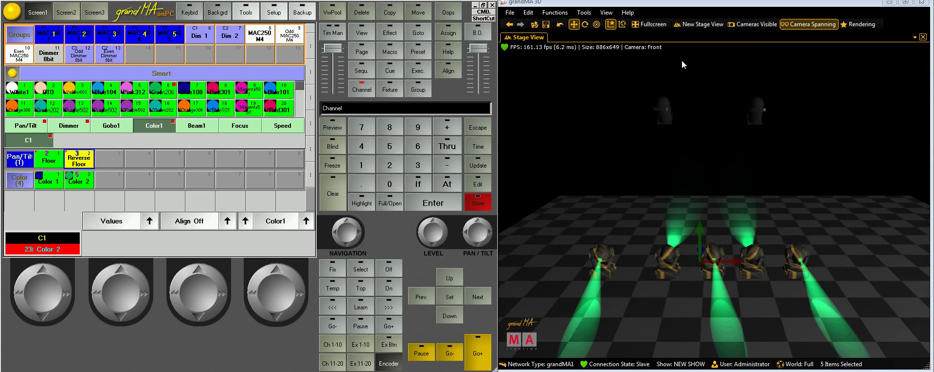
Step: In grandMA 3D's rendering settings, set the ambient and point light colors to 0% and the beam quality to five stars
left_click(865, 25)
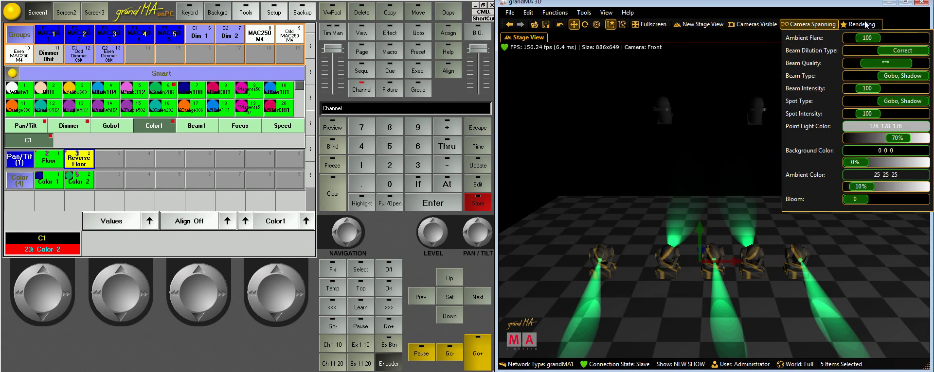
left_click_drag(874, 187, 848, 187)
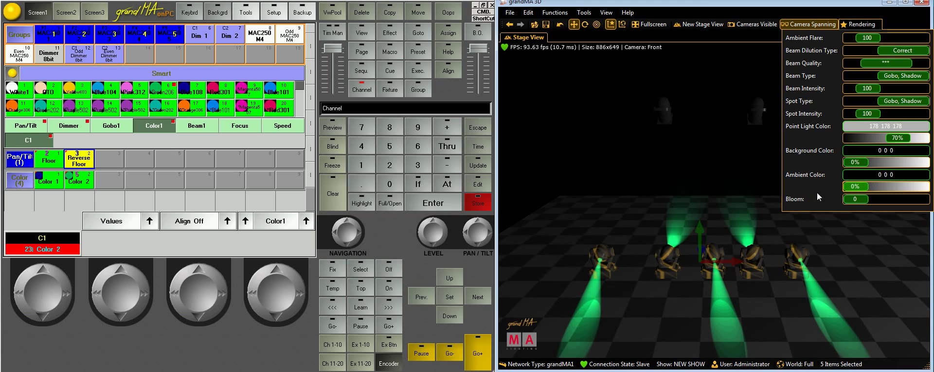
left_click_drag(894, 138, 837, 139)
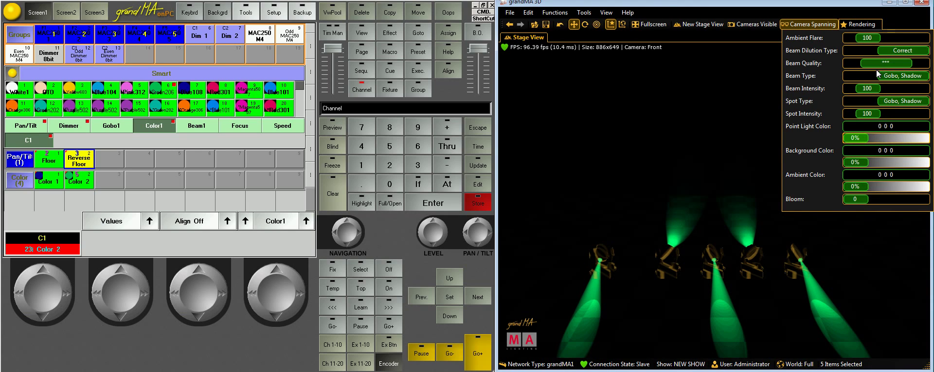
left_click_drag(894, 63, 926, 63)
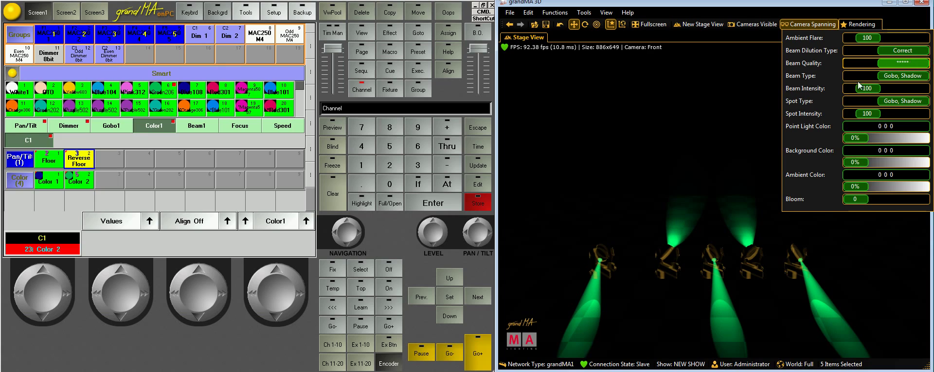
left_click(750, 191)
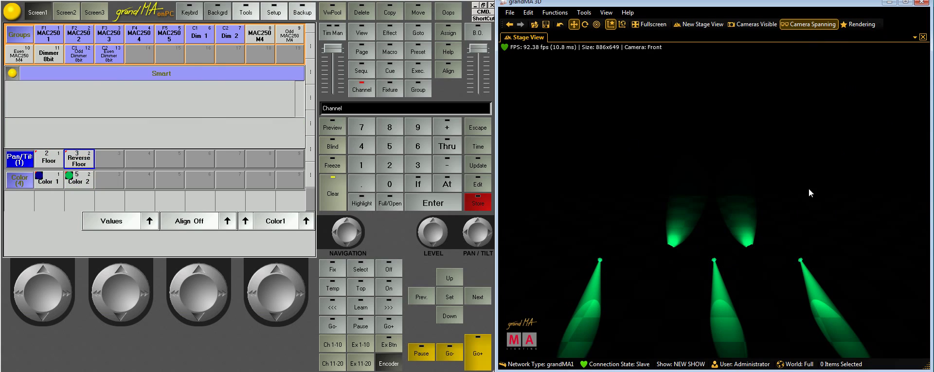
Step: Clear the programmer, then select the Dimmer 8bit group and bring it to full
left_click(330, 193)
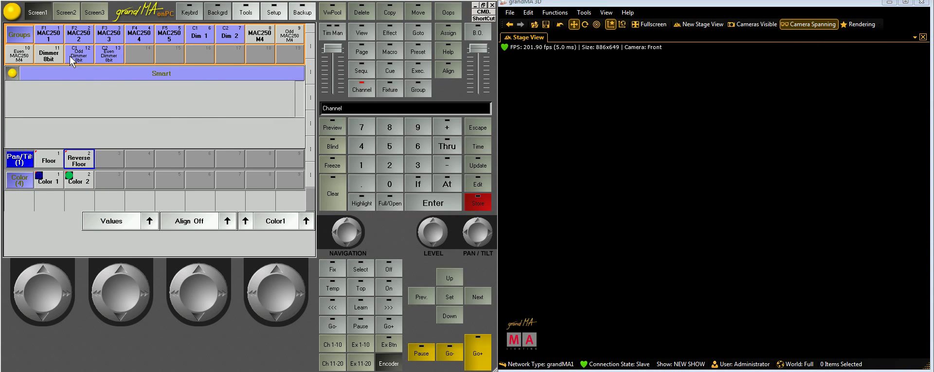
left_click(50, 59)
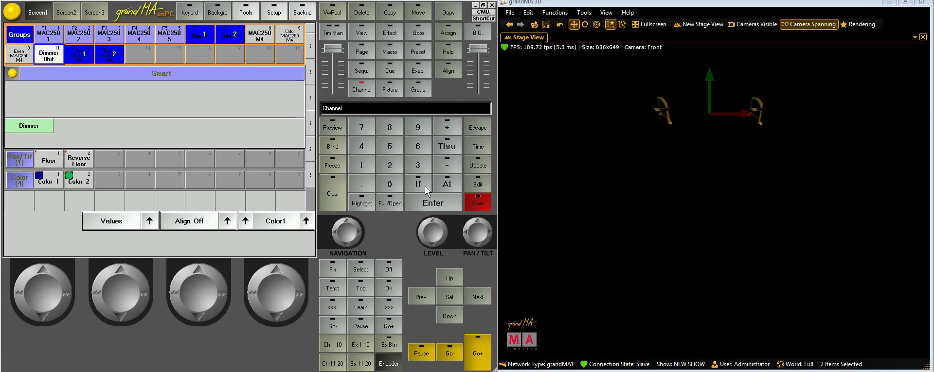
double_click(446, 186)
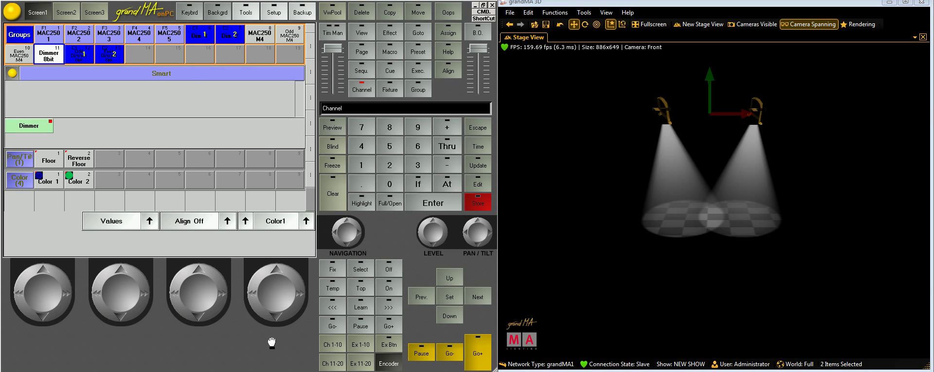
Step: Fade the selected dimmers out and back up to full, and display the faders for channels 1–10
scroll(430, 237, "down", 5)
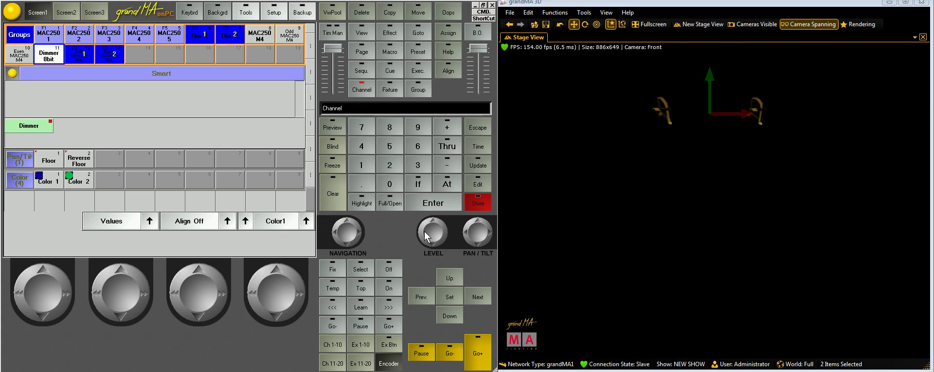
scroll(430, 236, "up", 5)
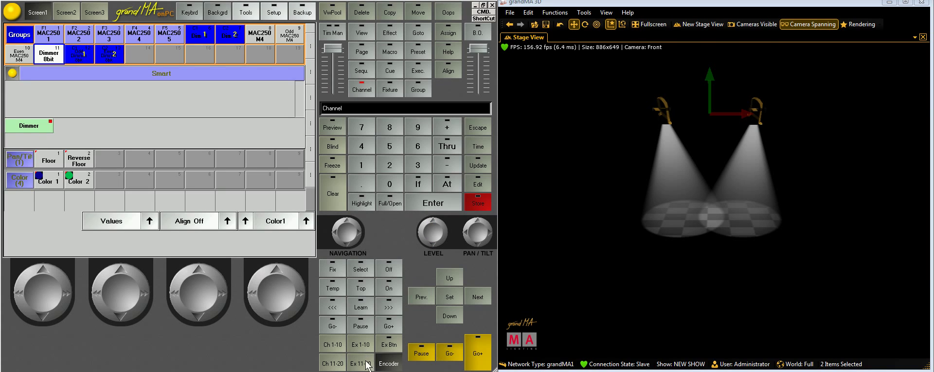
left_click(332, 344)
left_click_drag(51, 281, 18, 285)
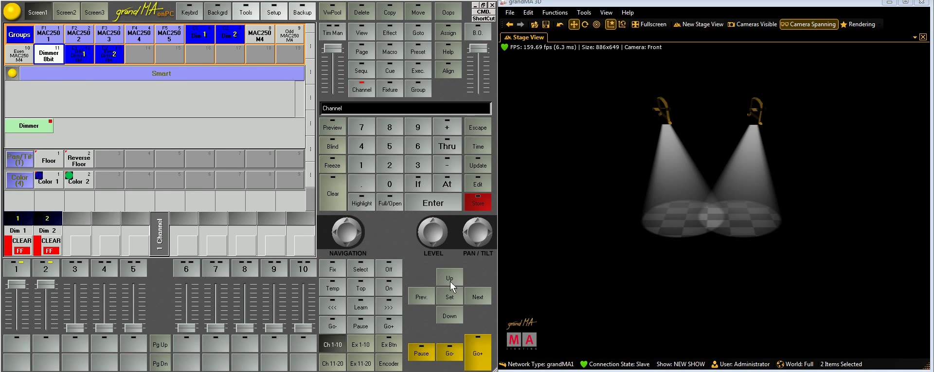